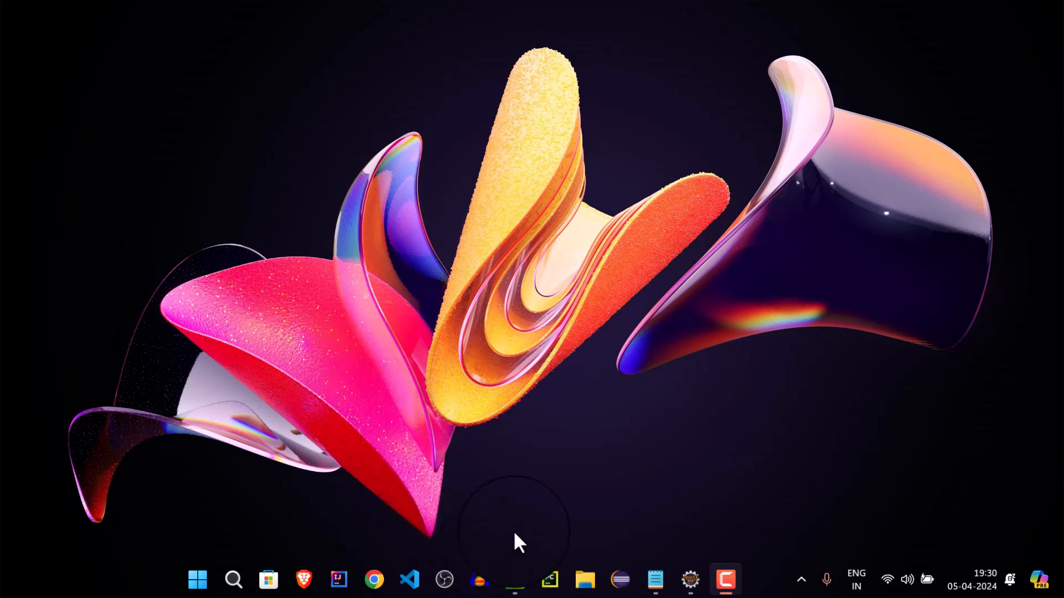
Open Chrome with one of the existing user profiles and search Google for "elipse"
left_click(375, 580)
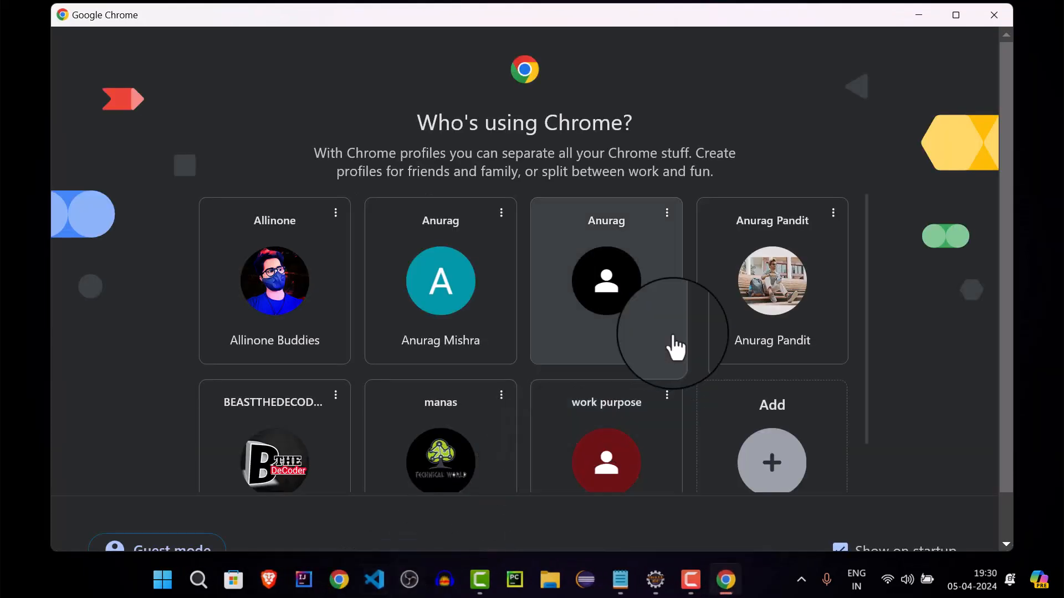
left_click(654, 294)
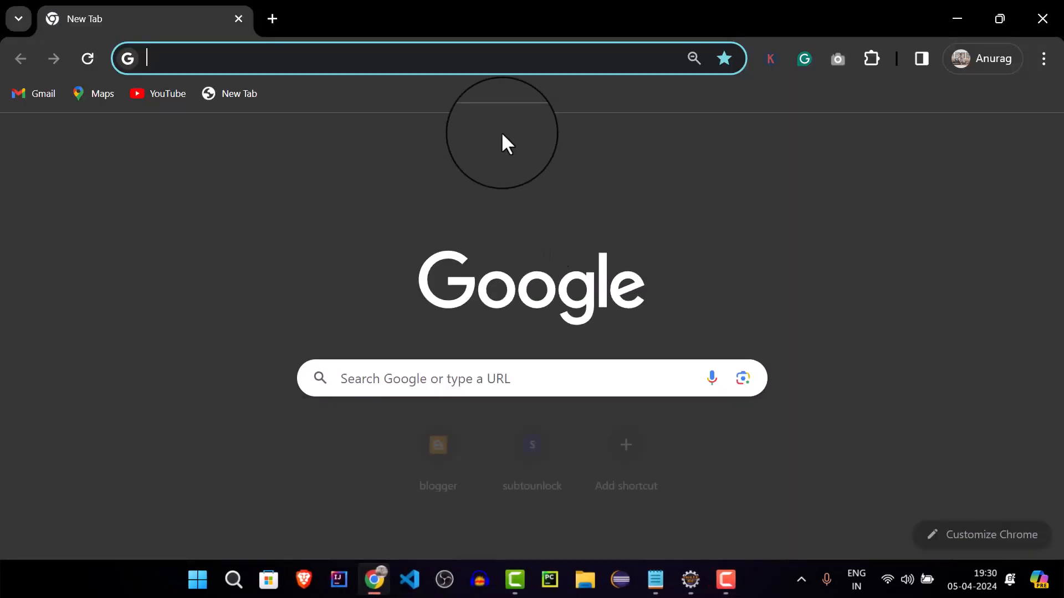
left_click(571, 55)
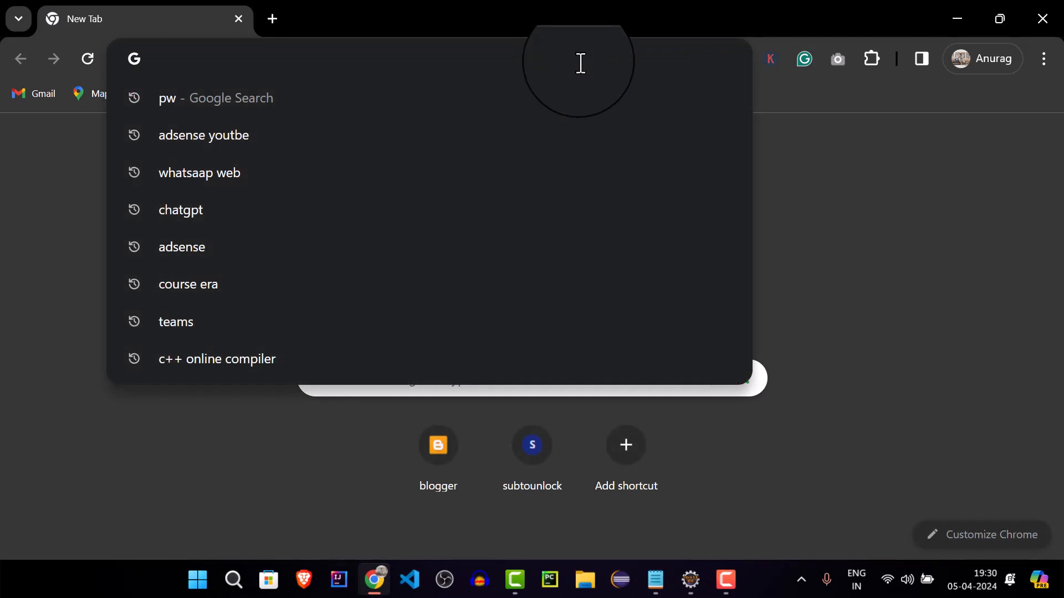
type("elipse")
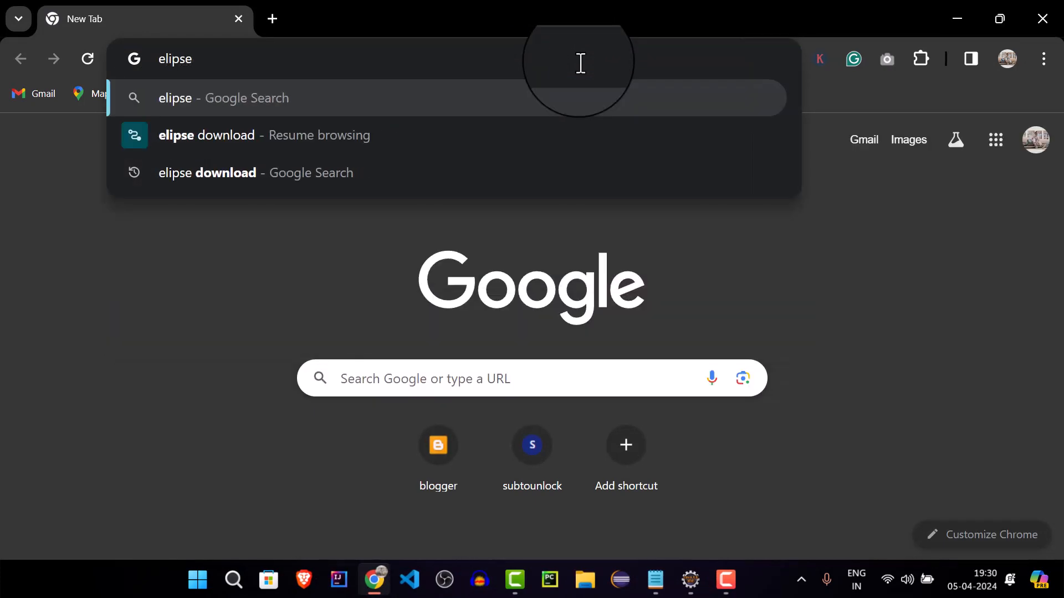
key("Return")
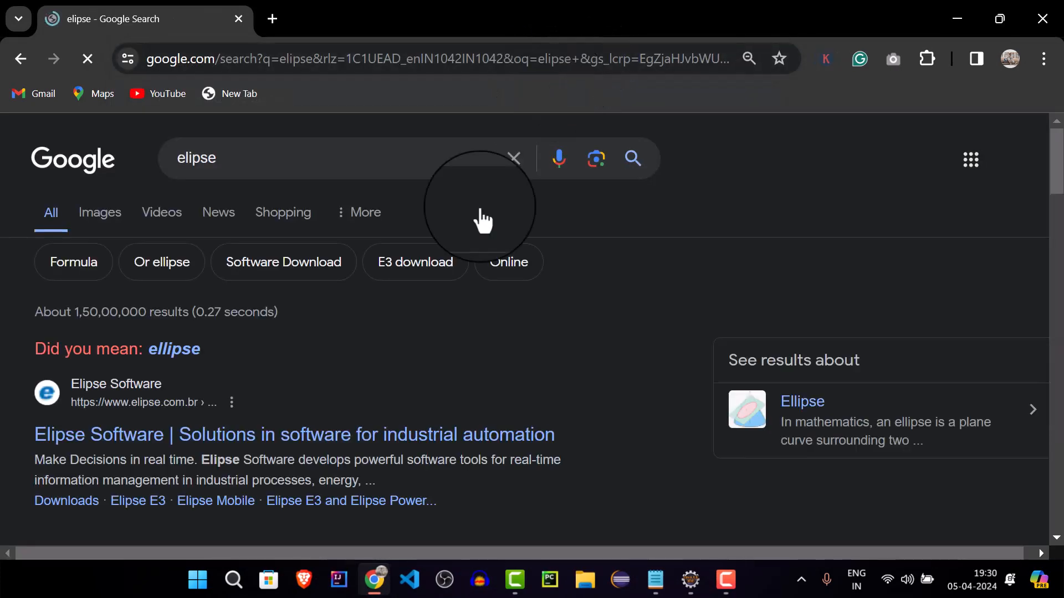
Refine the Google search to "elipse download"
left_click(376, 157)
type("d")
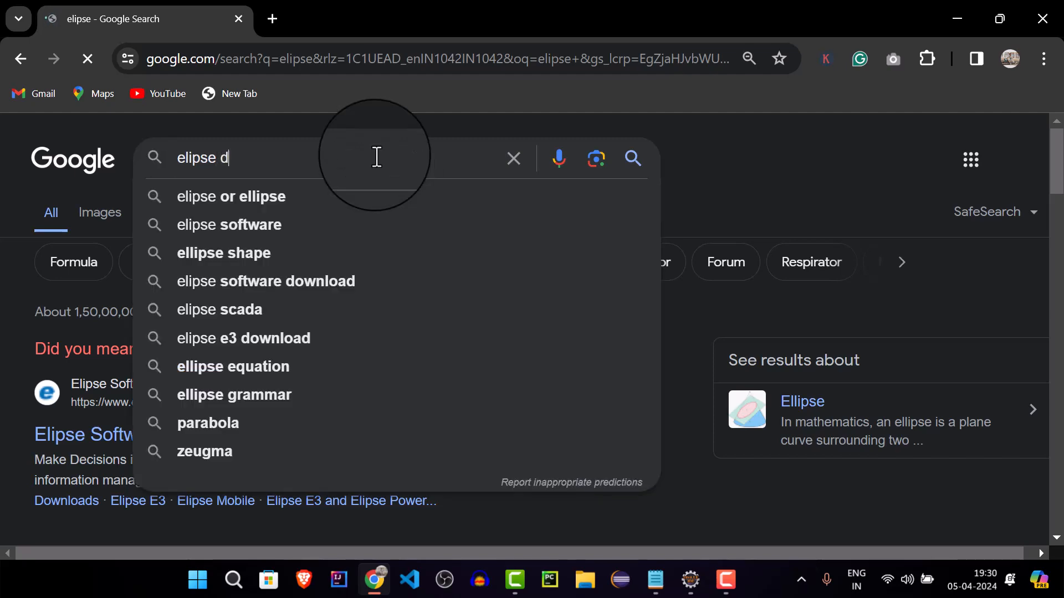
type("ownload")
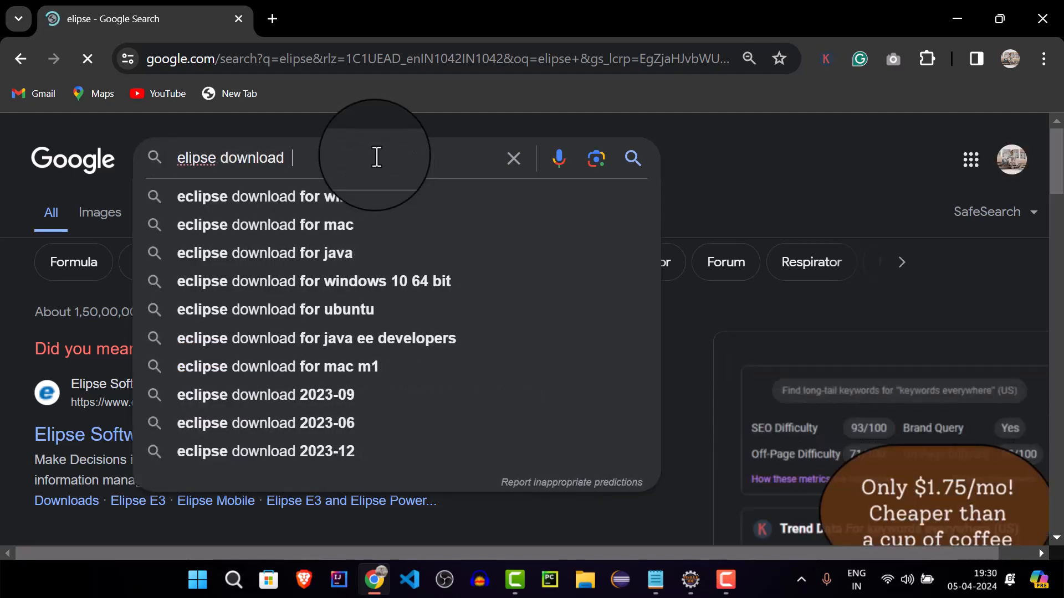
key("Return")
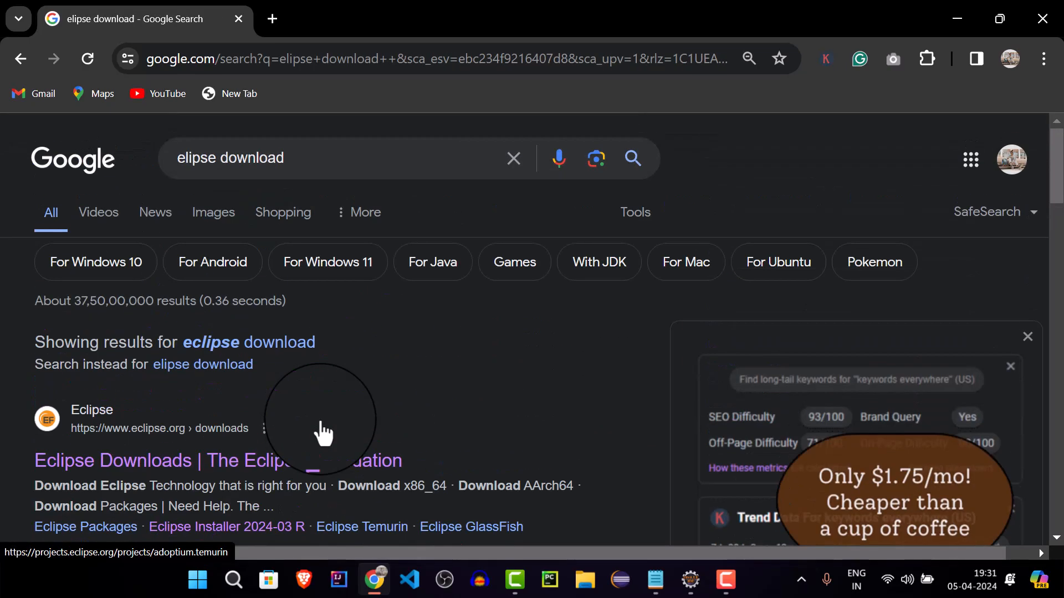
Open the Eclipse Foundation's Eclipse Downloads page from the search results
scroll(321, 434, "down", 4)
scroll(281, 431, "up", 3)
scroll(282, 430, "up", 2)
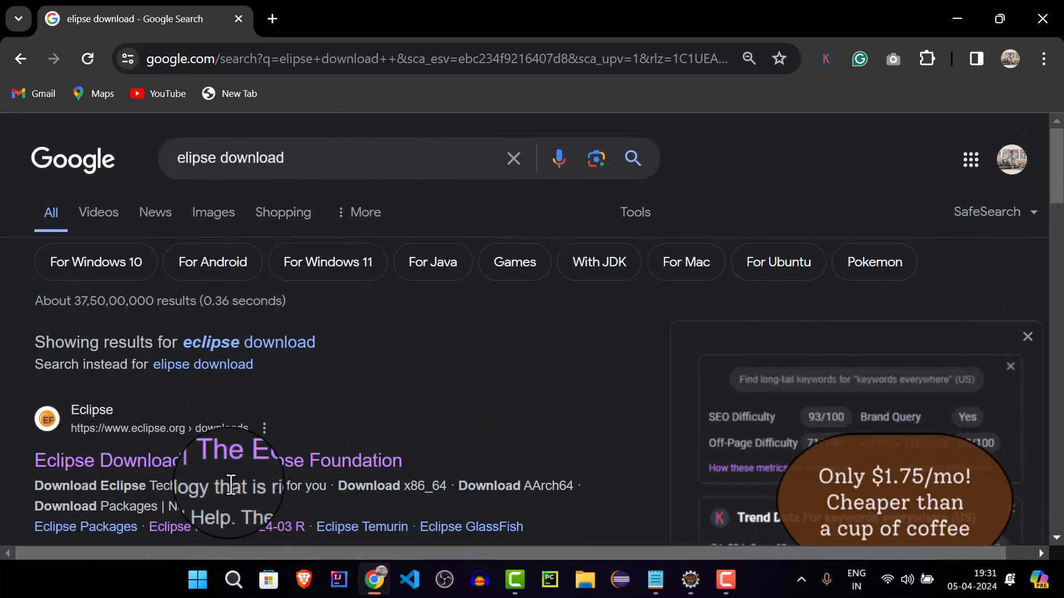
left_click(113, 533)
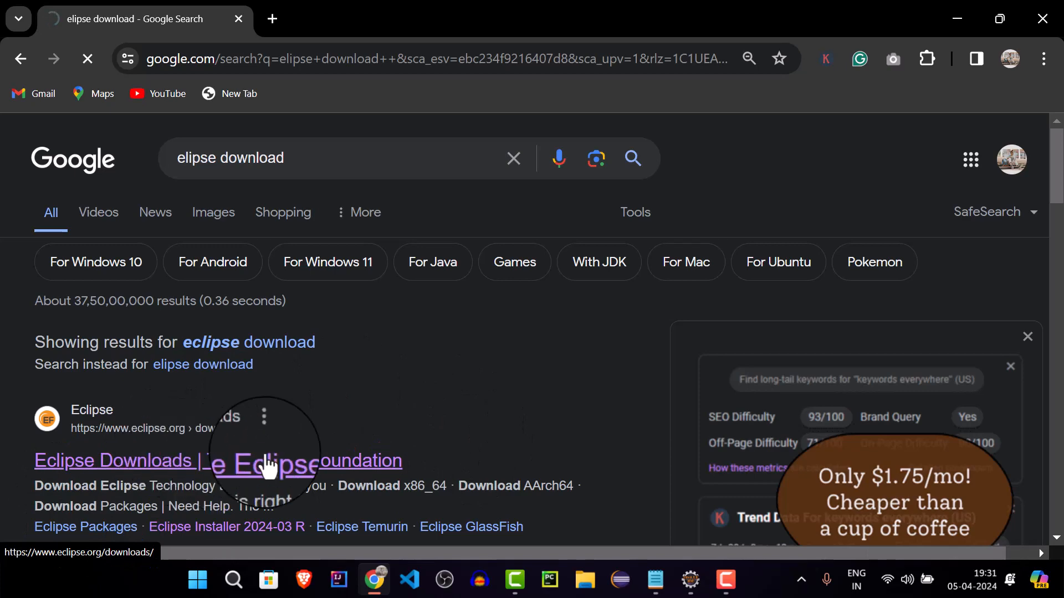
scroll(352, 448, "down", 4)
scroll(344, 441, "up", 3)
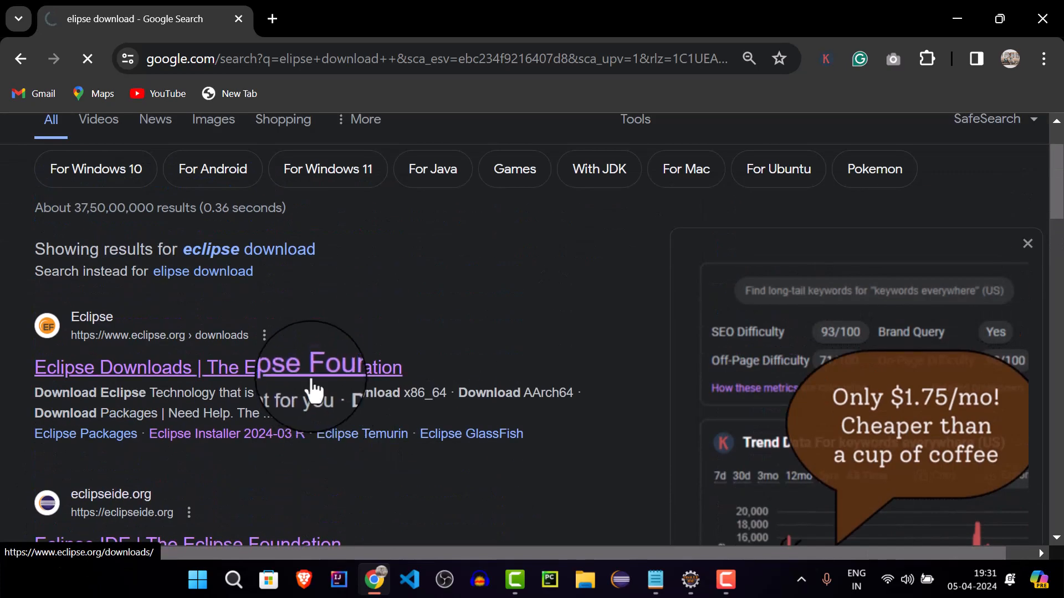
left_click(324, 380)
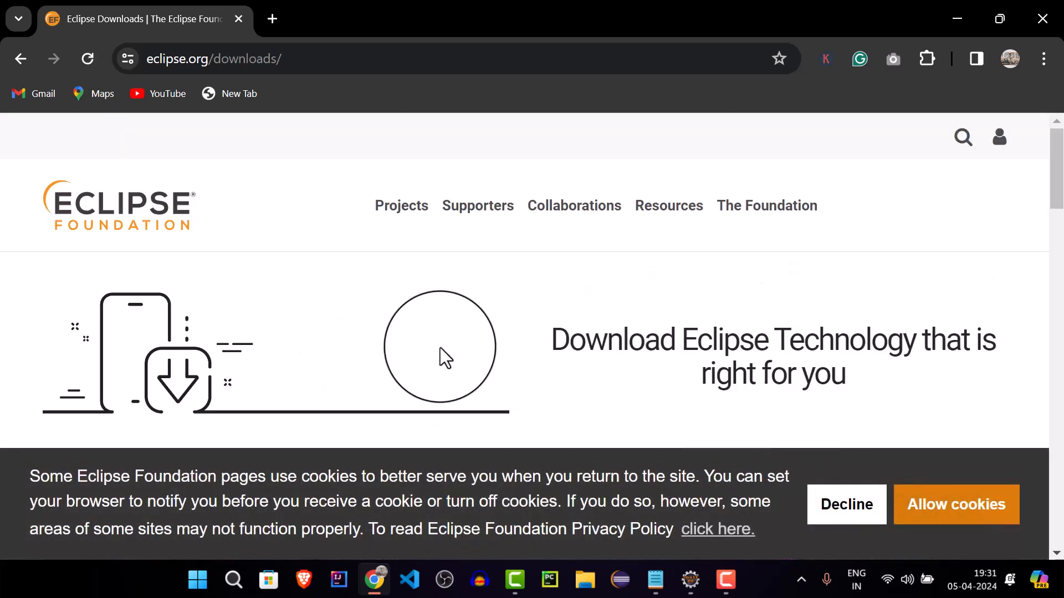
Examine the download options for the desktop IDE packages on the Eclipse Downloads page
scroll(440, 347, "down", 6)
scroll(441, 348, "up", 1)
scroll(440, 351, "down", 3)
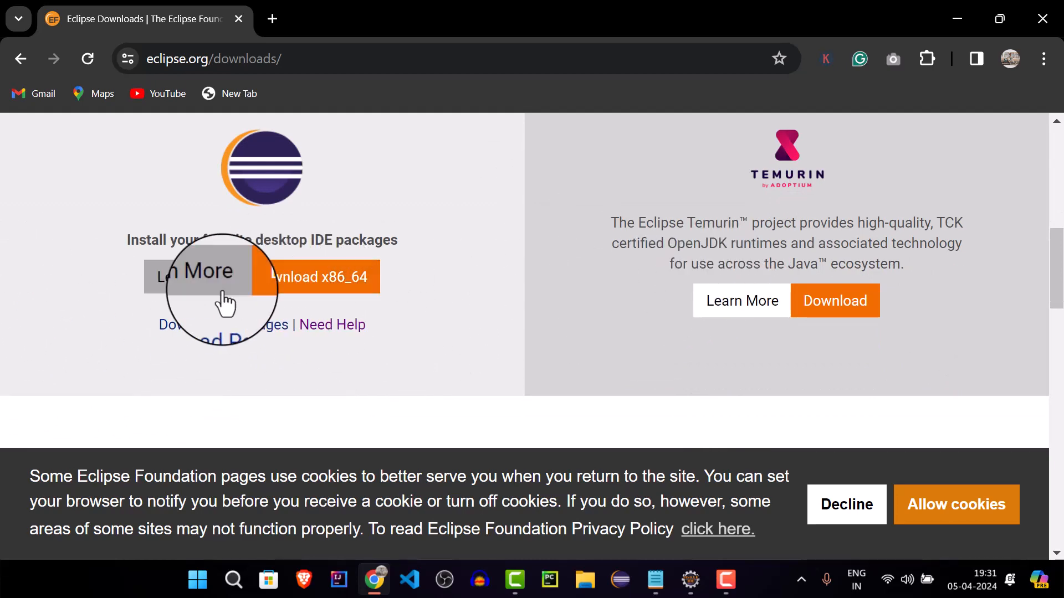
scroll(218, 299, "up", 3)
scroll(316, 309, "up", 6)
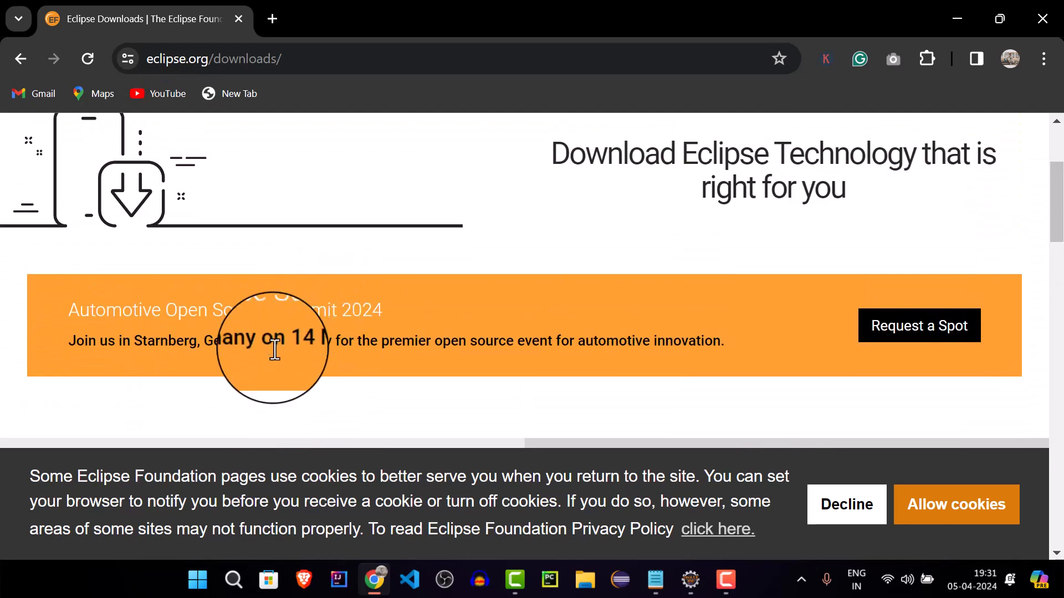
scroll(289, 360, "down", 9)
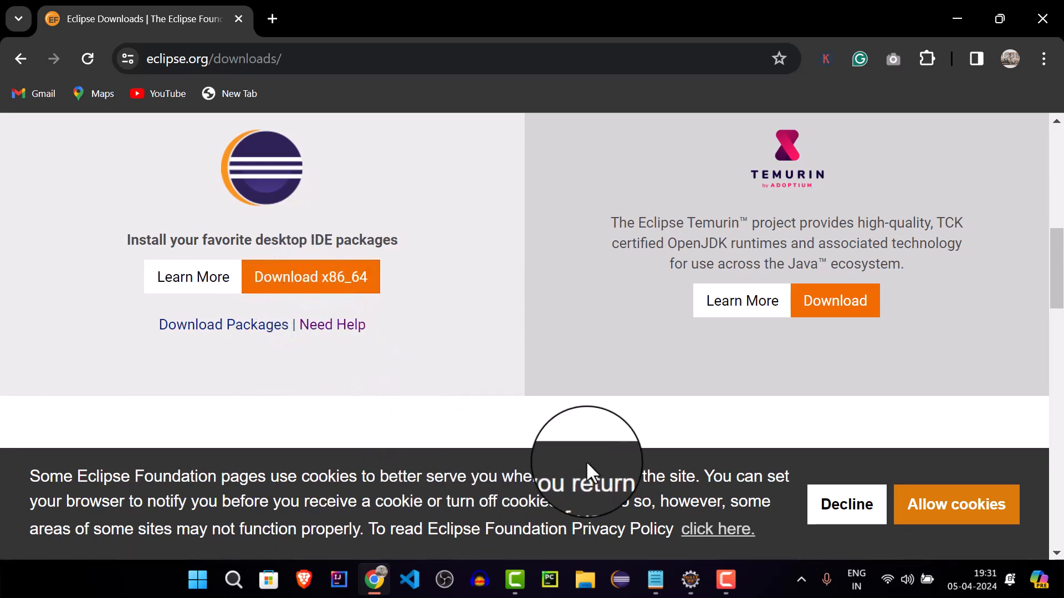
Switch to Eclipse IDE and open the option for switching to another workspace
left_click(690, 579)
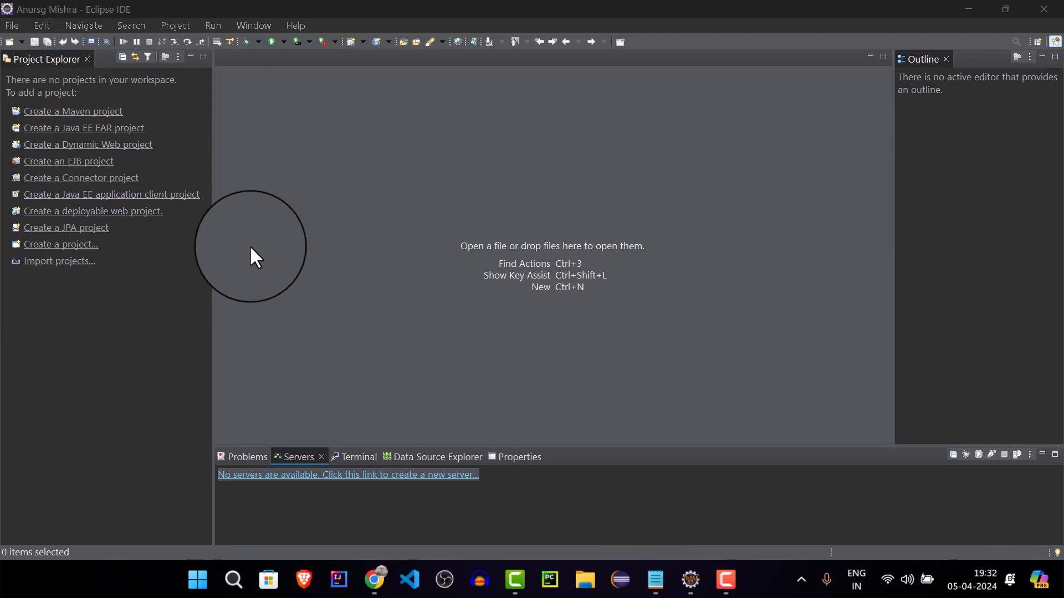
left_click(13, 24)
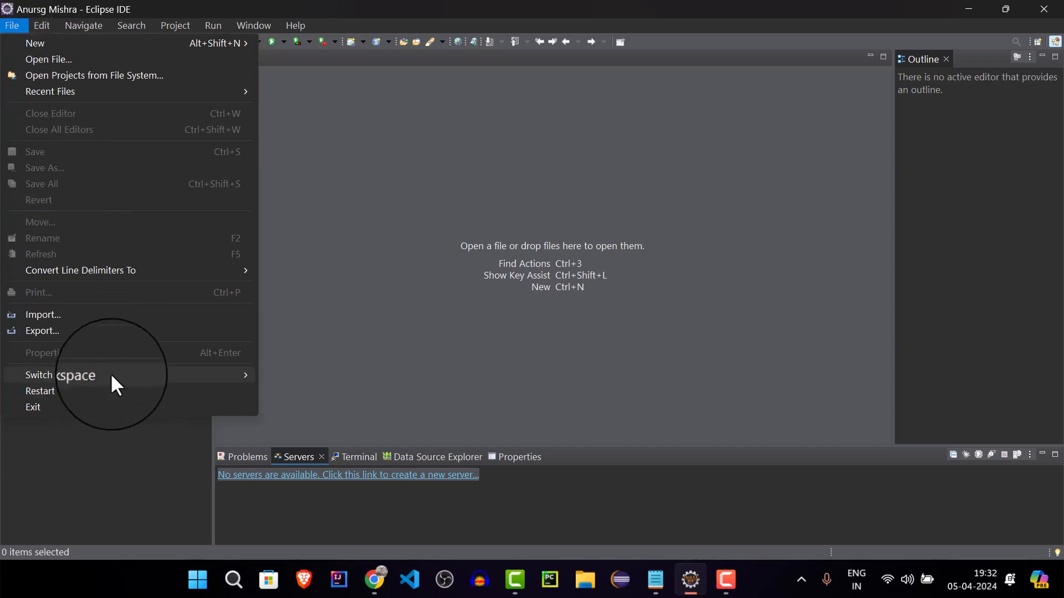
mouse_move(111, 374)
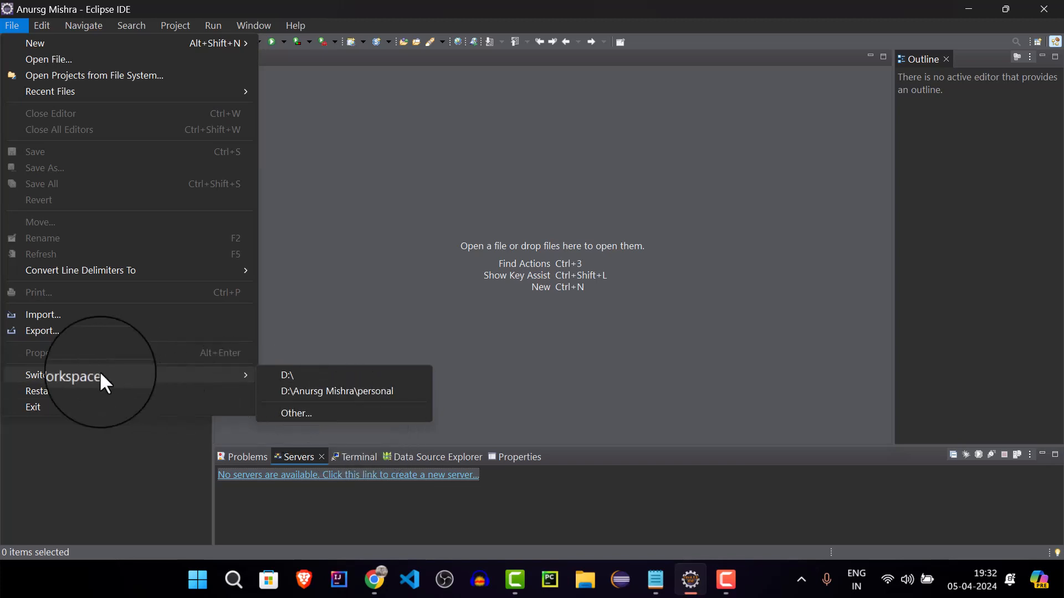
mouse_move(66, 373)
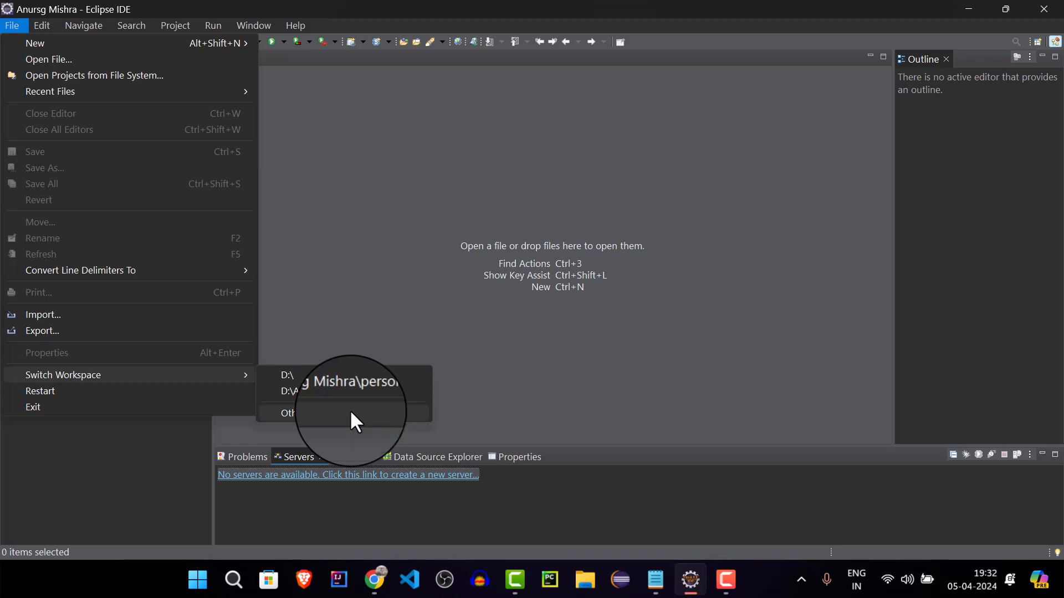
left_click(350, 412)
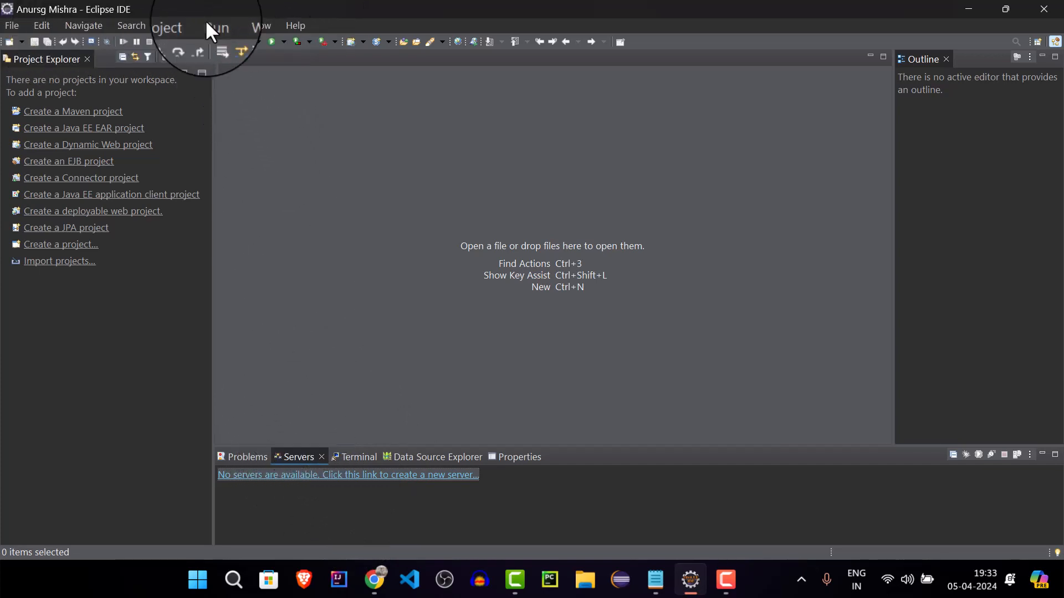
Show the Servers view in the workbench, reopening it after closing it
left_click(255, 26)
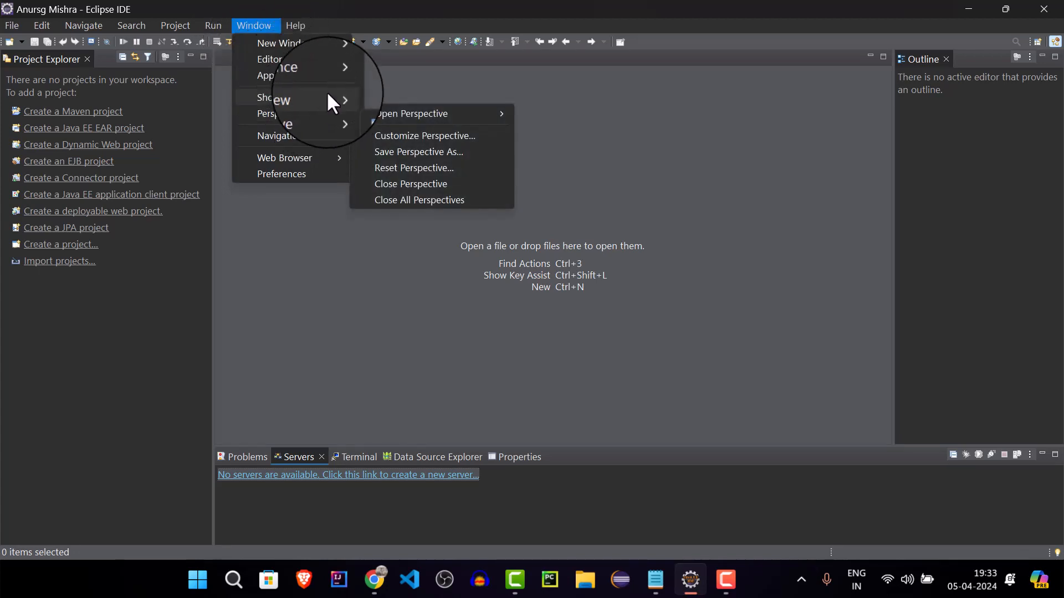
mouse_move(318, 98)
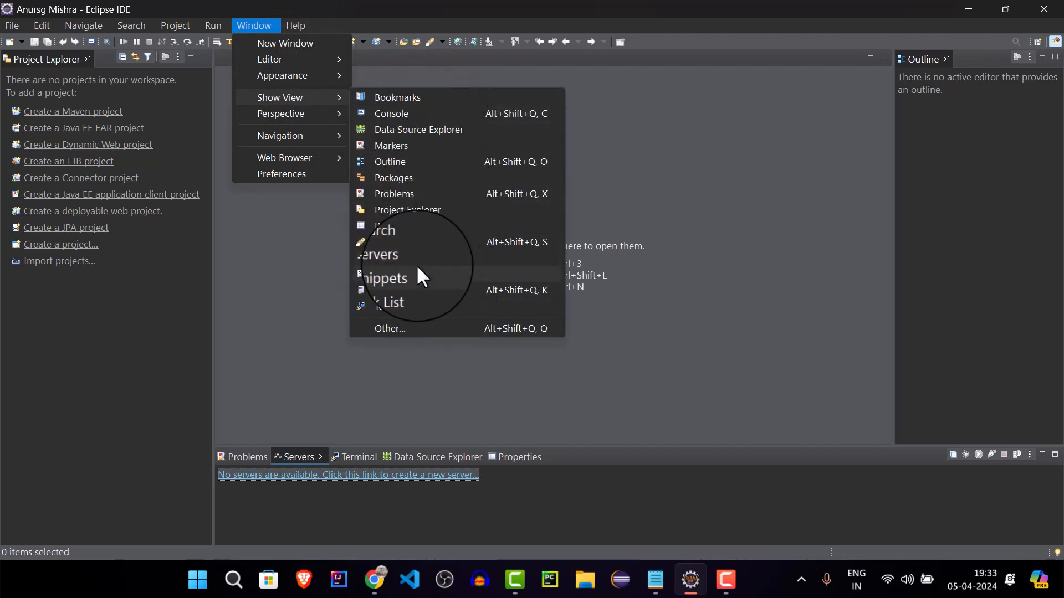
left_click(385, 261)
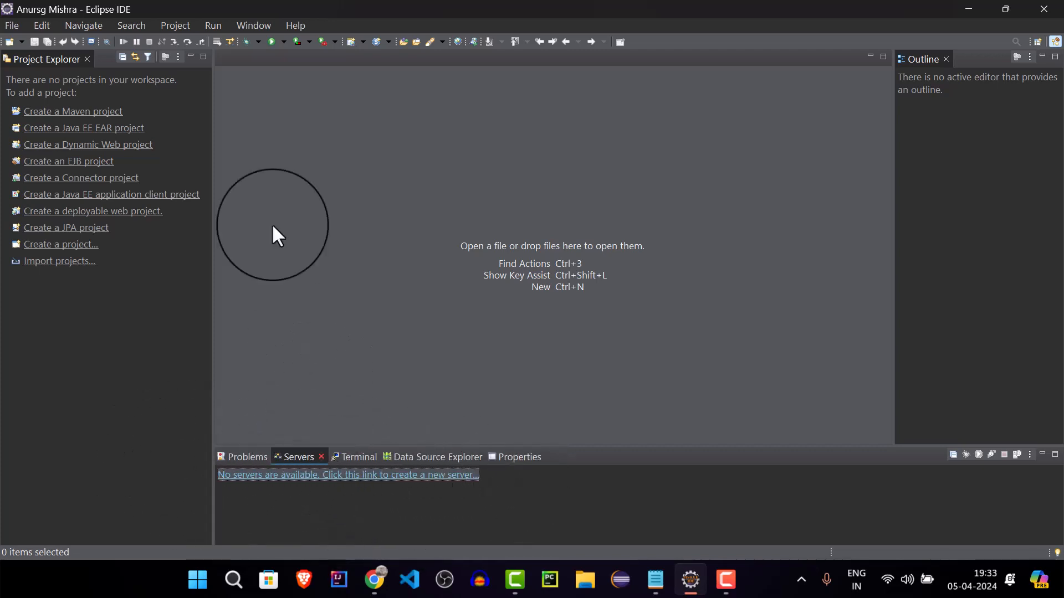
left_click(253, 26)
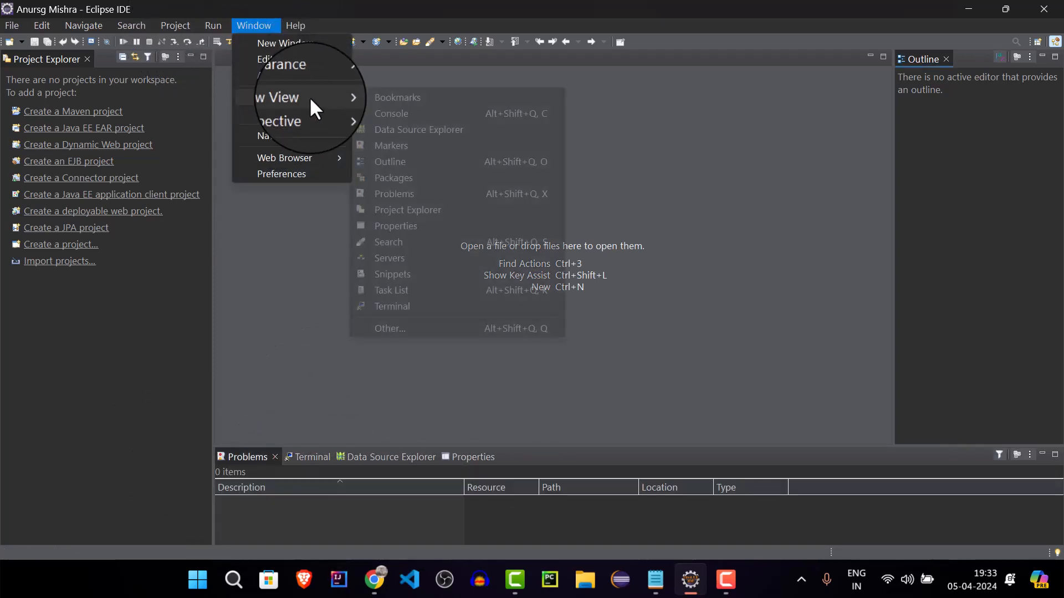
left_click(427, 257)
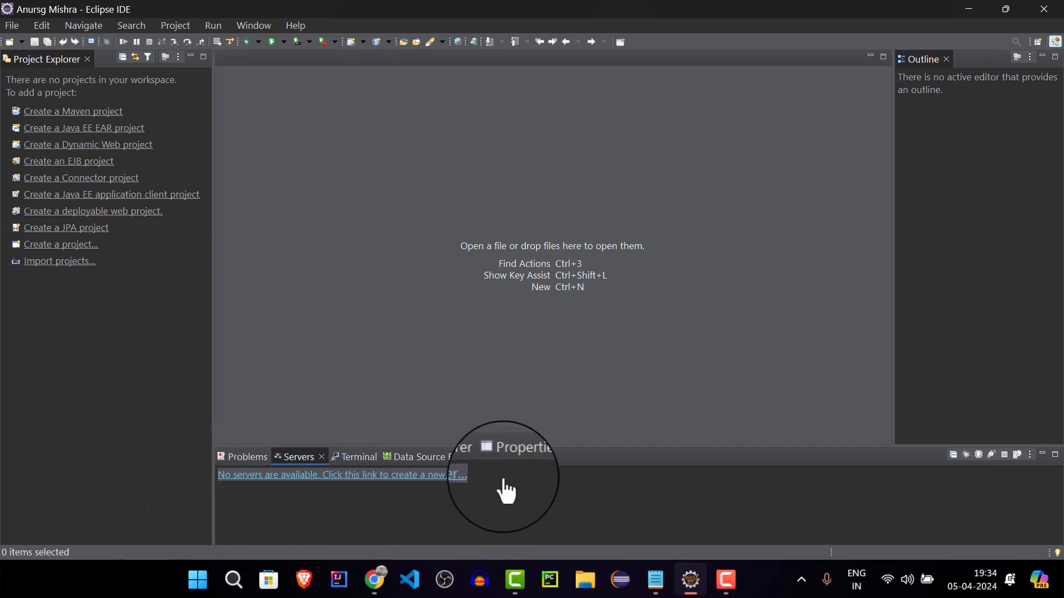
Start defining a new server from the empty Servers view and expand the Apache group of server types
left_click(239, 475)
left_click_drag(427, 396, 451, 514)
left_click(428, 160)
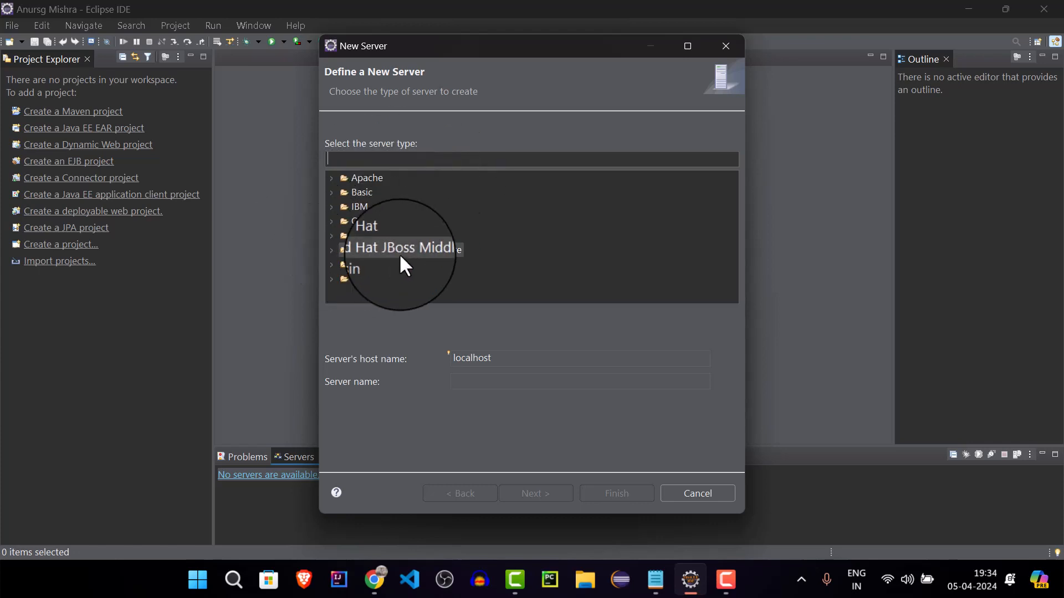
double_click(368, 177)
Select Tomcat v10.1 Server as the type of the new server, keeping localhost as host name
scroll(397, 228, "down", 1)
scroll(401, 233, "down", 2)
scroll(401, 233, "up", 2)
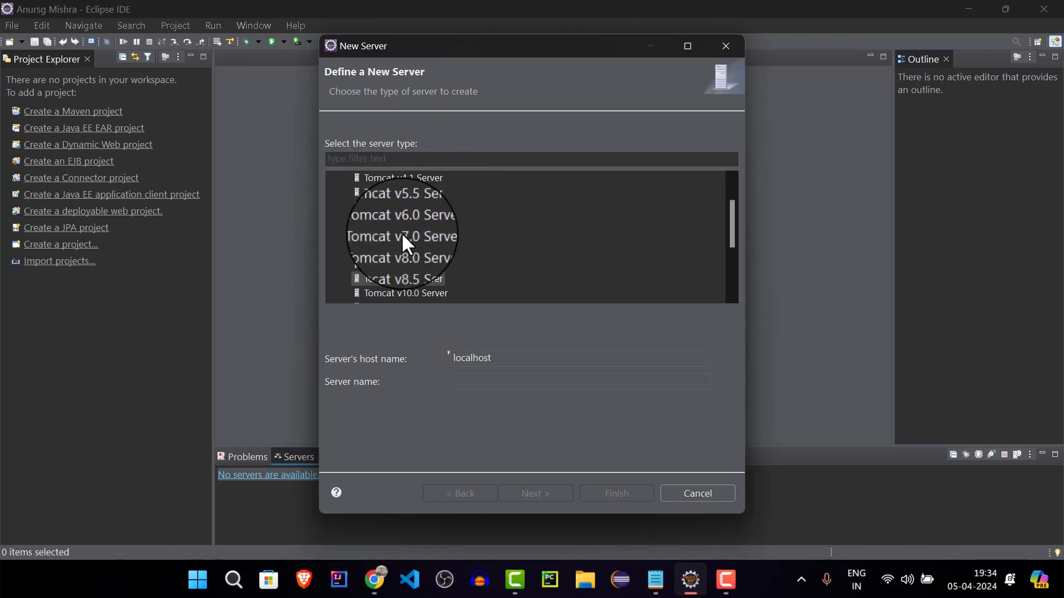
scroll(402, 233, "up", 1)
scroll(404, 235, "down", 1)
scroll(402, 233, "down", 3)
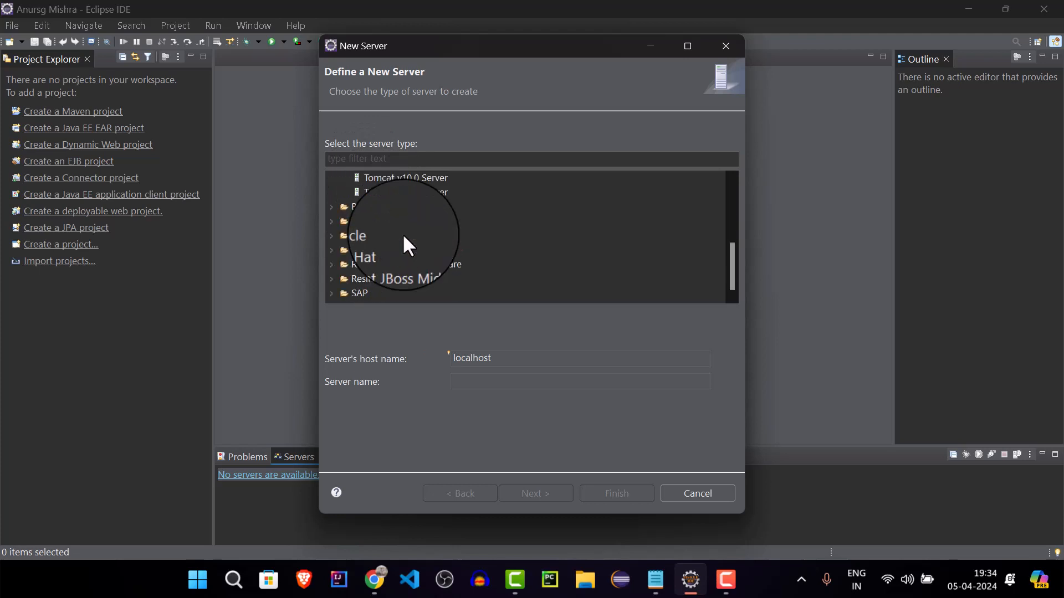
scroll(402, 233, "up", 4)
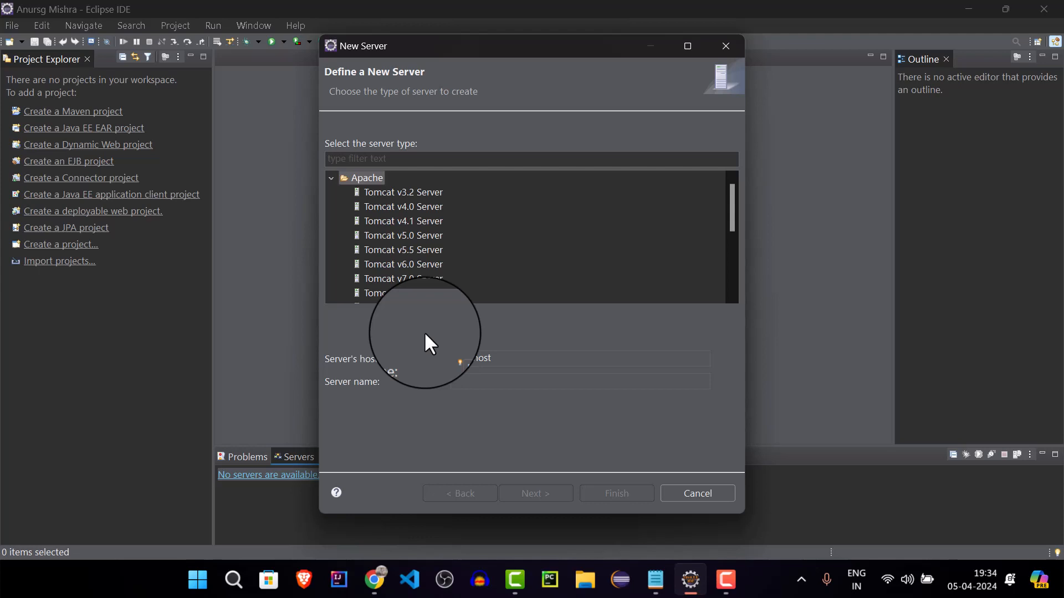
scroll(427, 222, "down", 2)
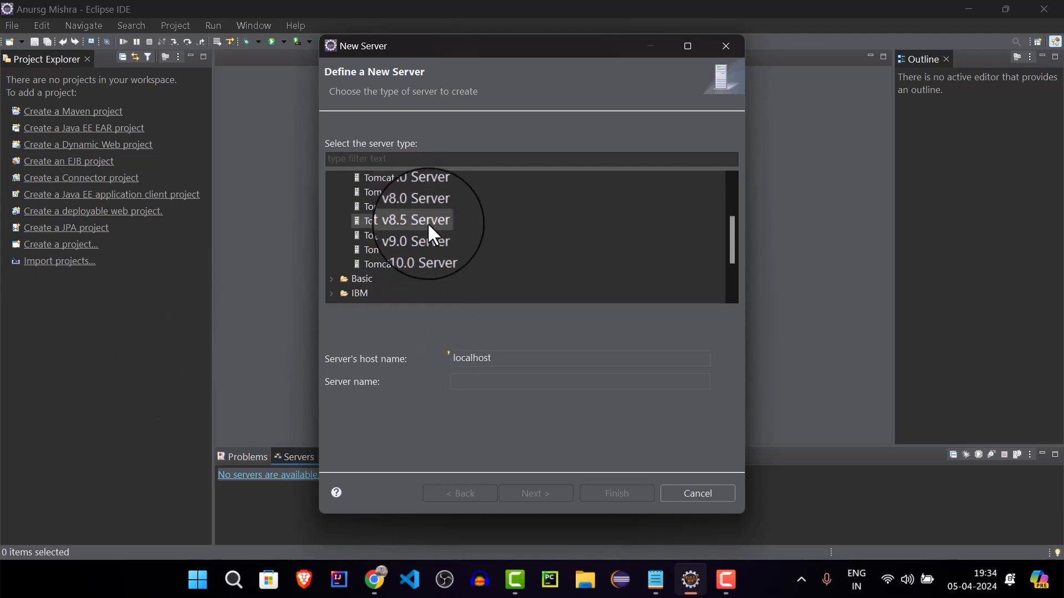
scroll(433, 251, "up", 1)
scroll(418, 270, "down", 1)
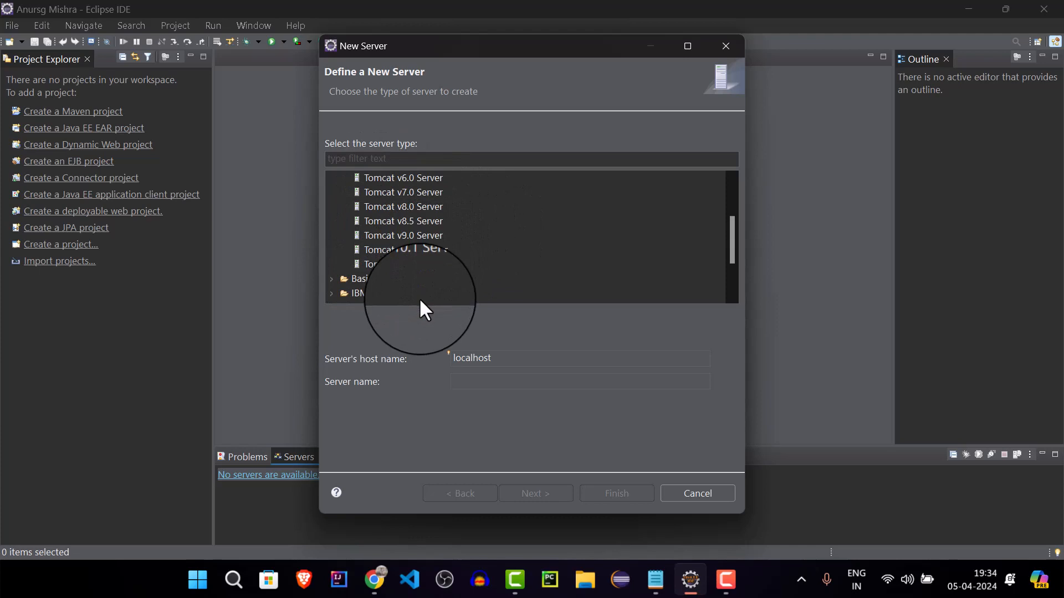
scroll(435, 259, "up", 2)
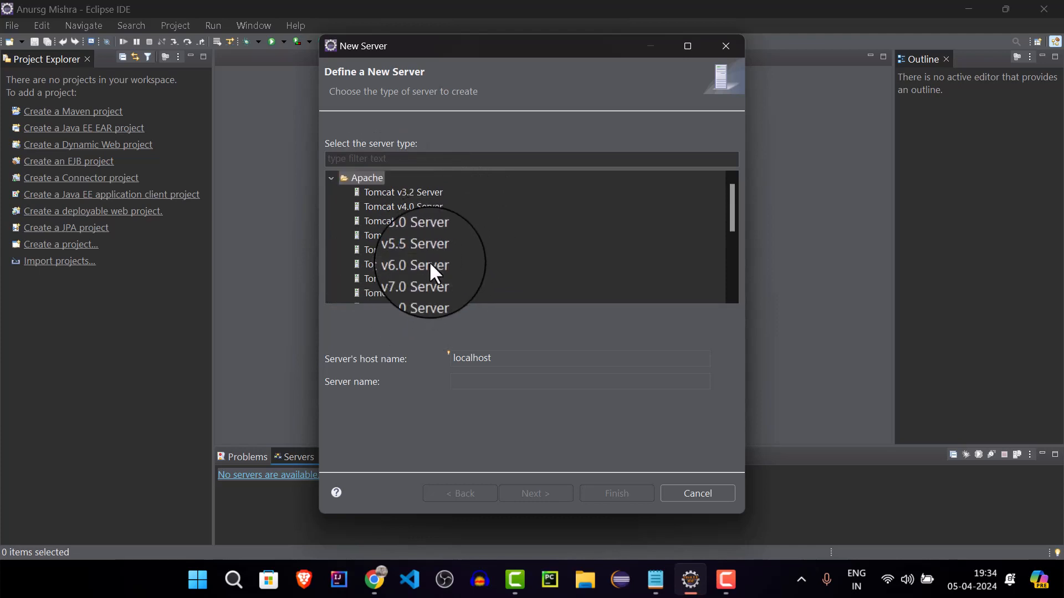
scroll(388, 290, "down", 2)
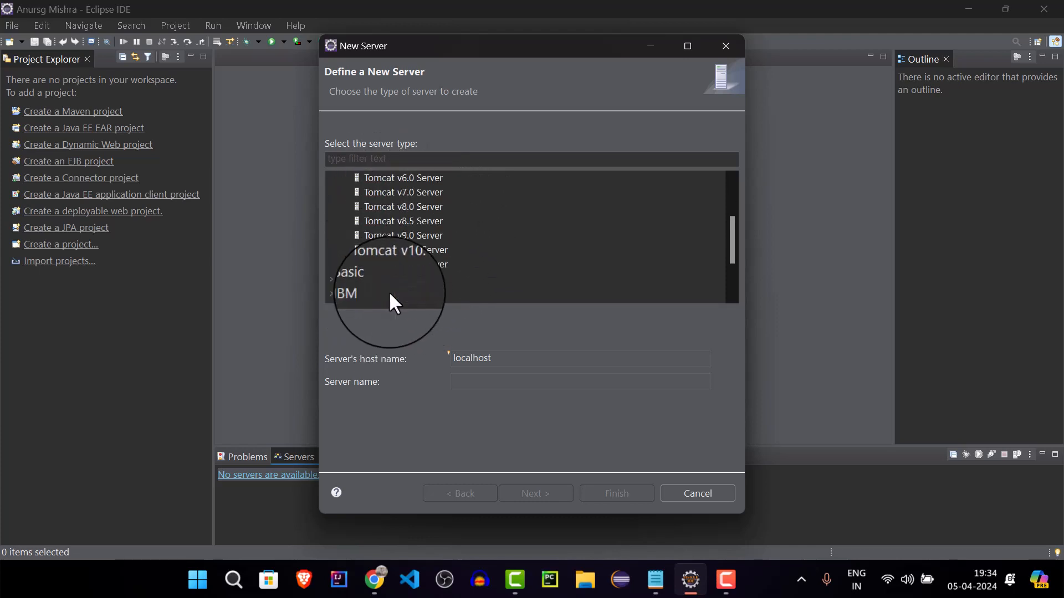
scroll(389, 291, "up", 2)
scroll(390, 291, "down", 2)
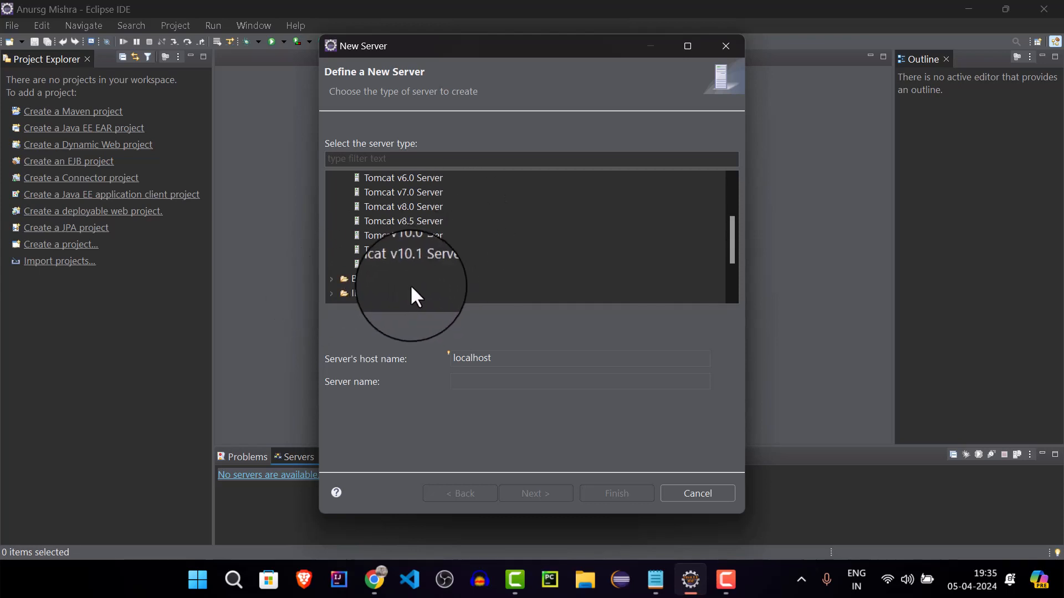
left_click(426, 264)
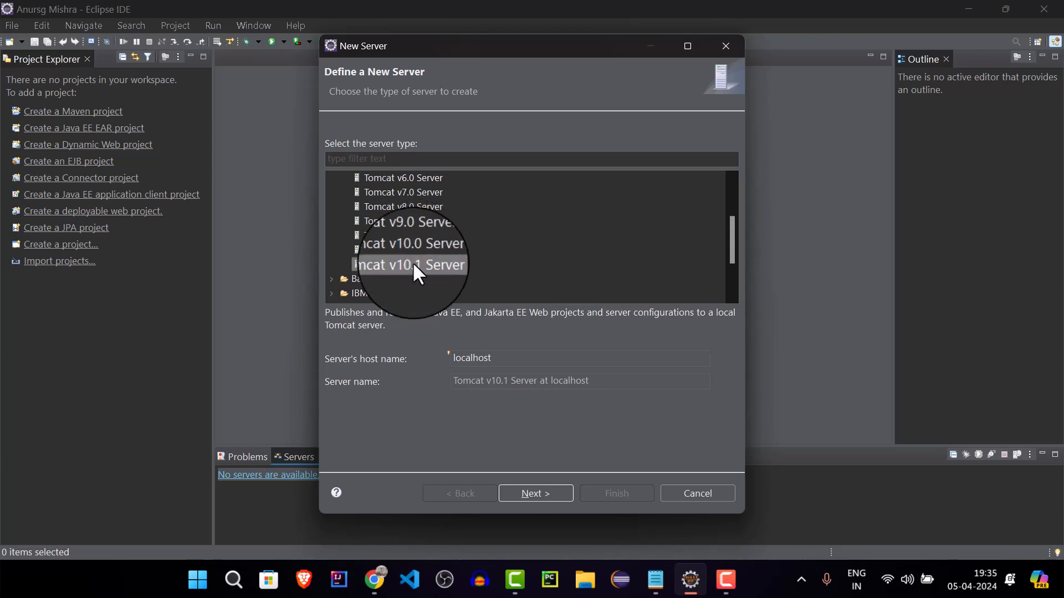
Look over the server types and continue with Tomcat v10.1 Server to its runtime settings
scroll(449, 249, "down", 1)
scroll(450, 250, "up", 3)
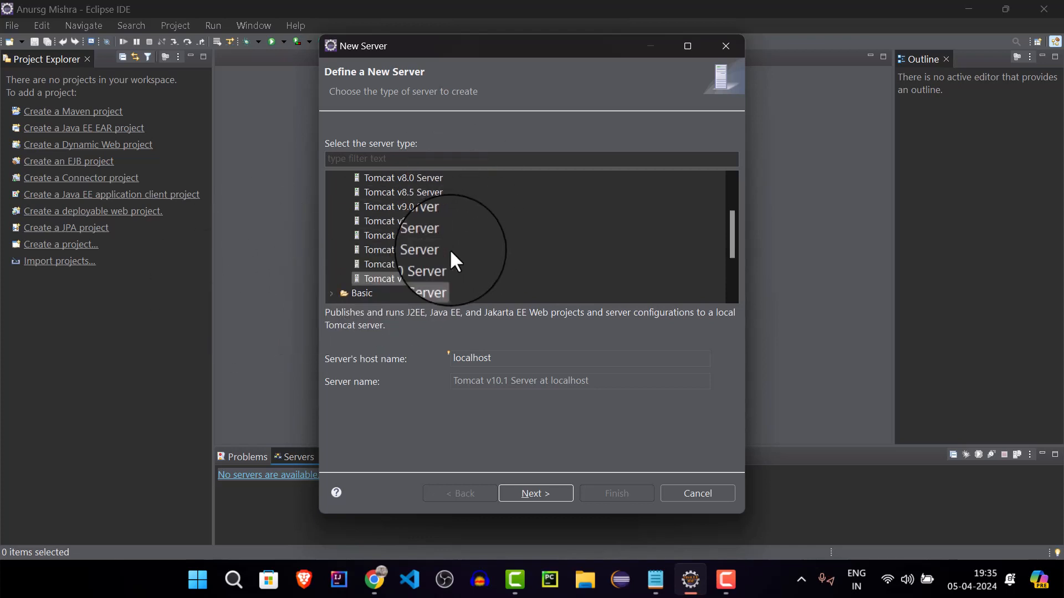
scroll(451, 251, "down", 3)
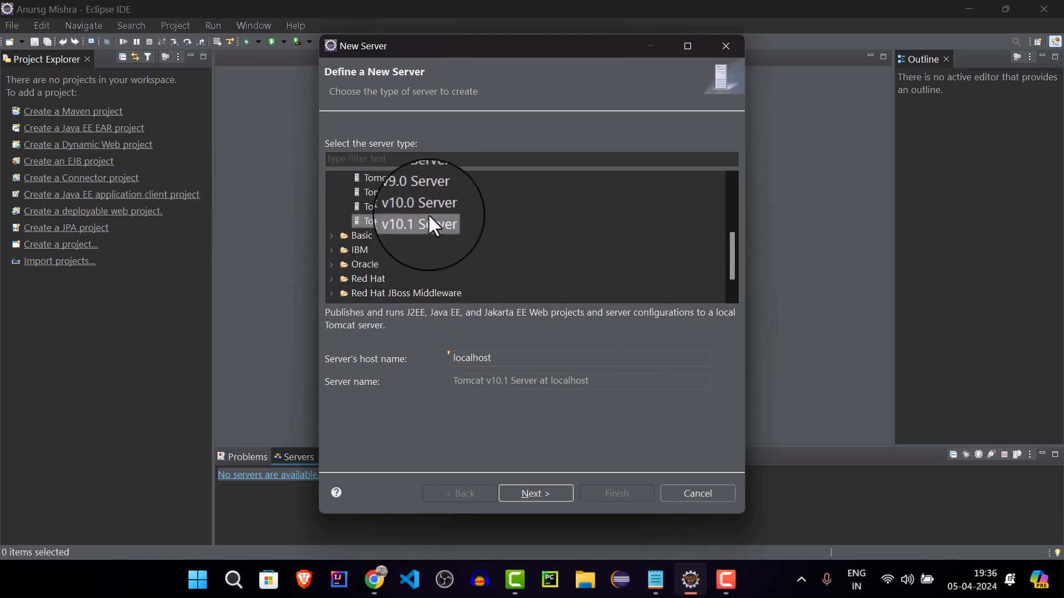
left_click(542, 498)
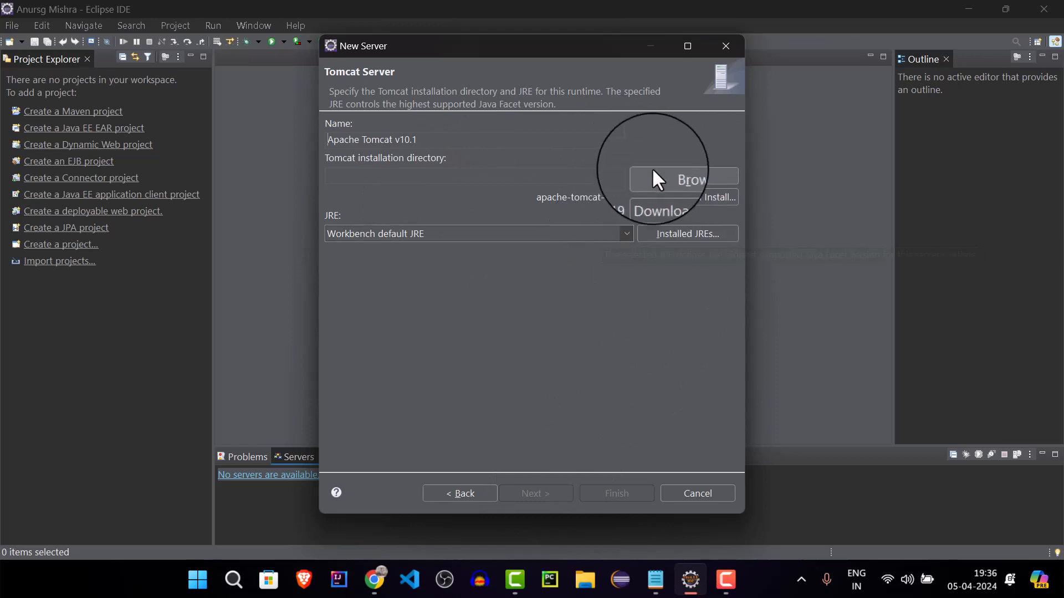
Browse for the Tomcat installation directory and open the Downloads folder
left_click(660, 181)
scroll(388, 299, "down", 1)
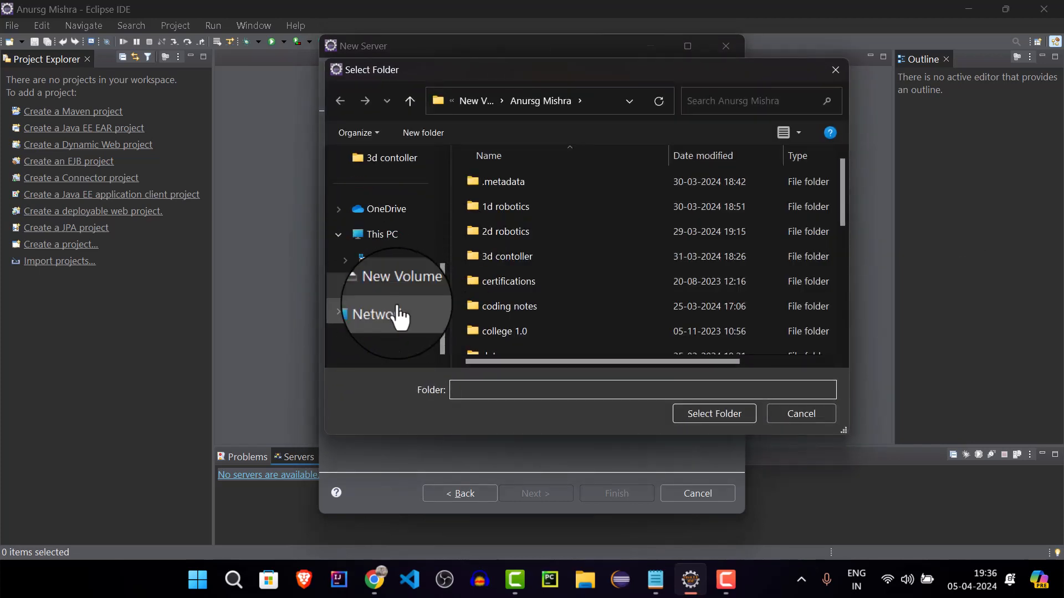
left_click(425, 291)
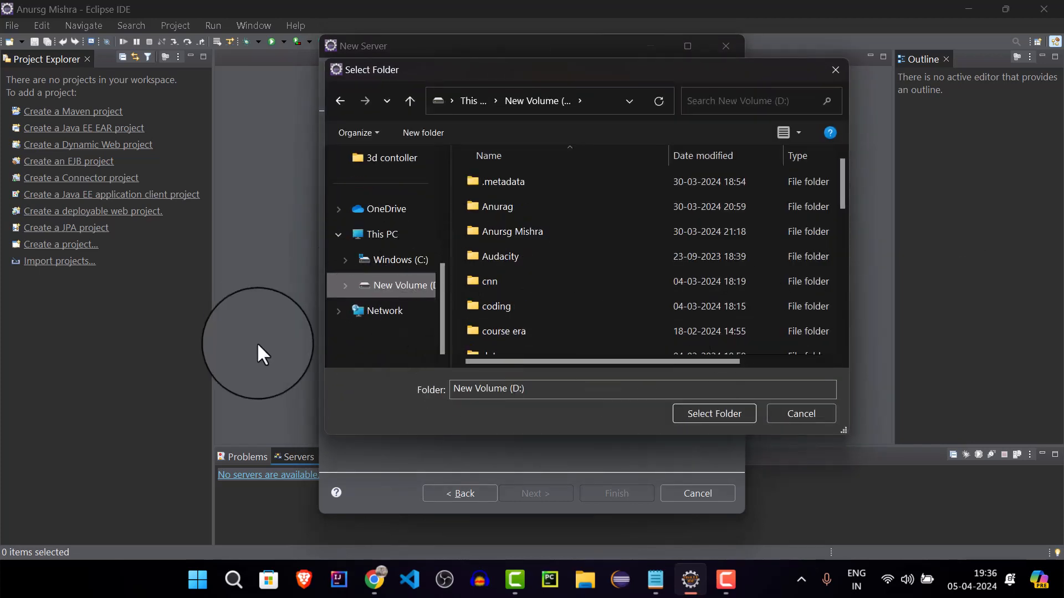
scroll(366, 302, "up", 4)
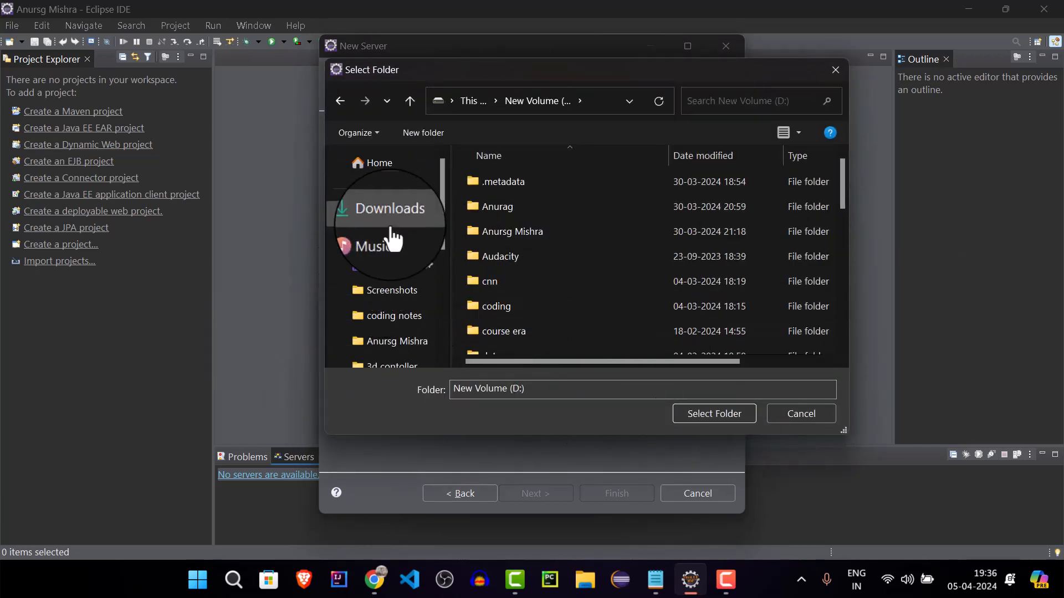
left_click(387, 220)
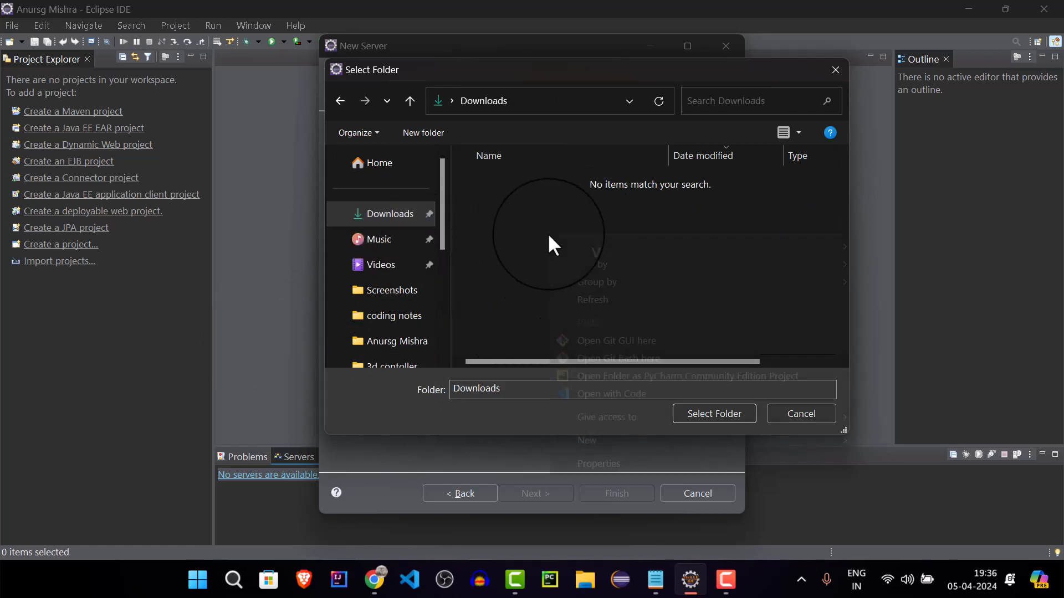
Create a folder named servers in Downloads and choose it as the Tomcat installation directory
right_click(549, 234)
mouse_move(646, 440)
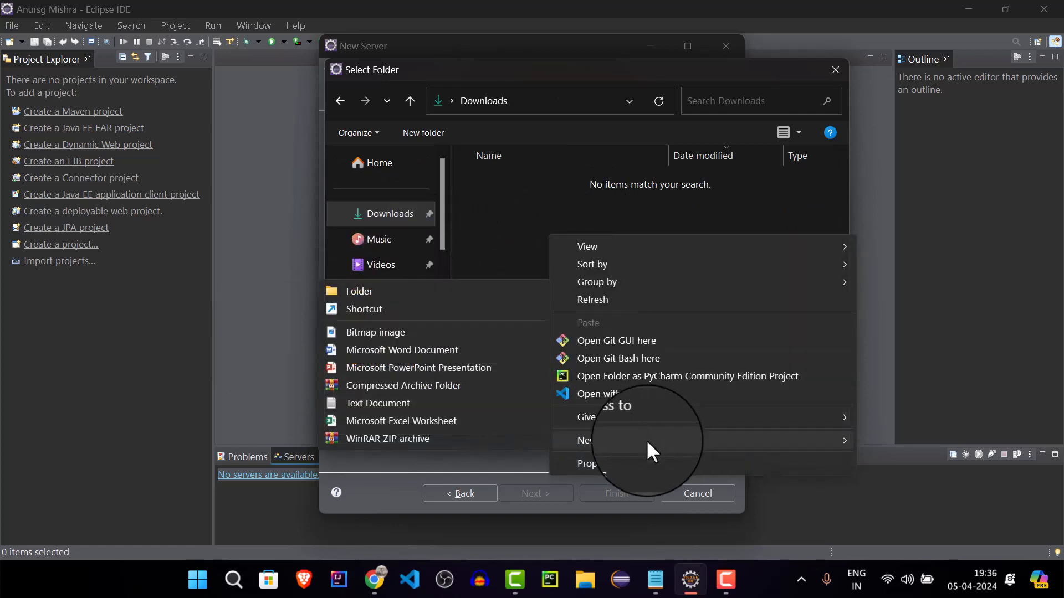
left_click(418, 294)
key("BackSpace")
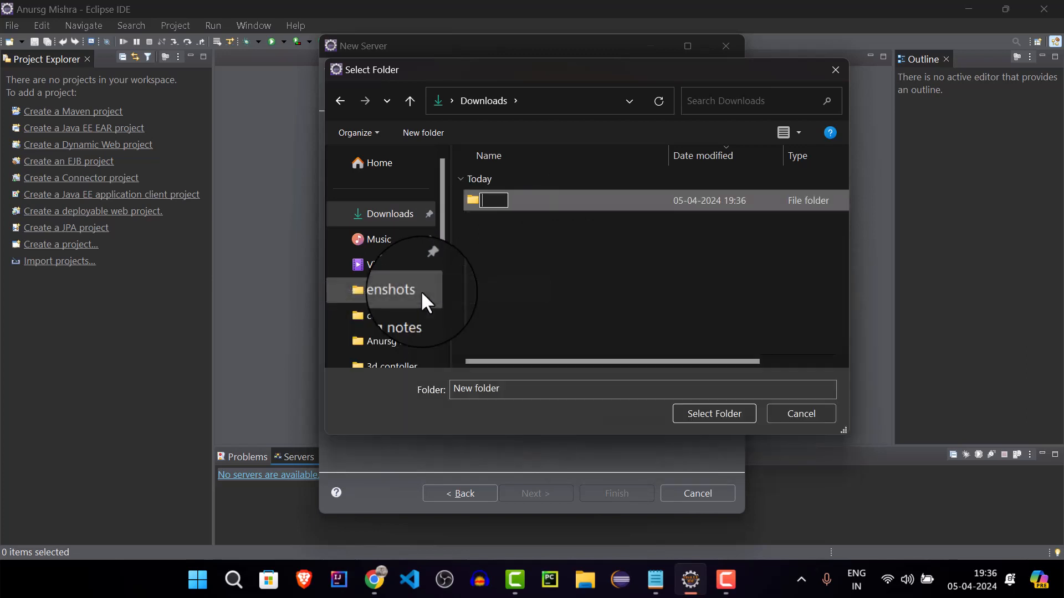
type("servers")
key("Return")
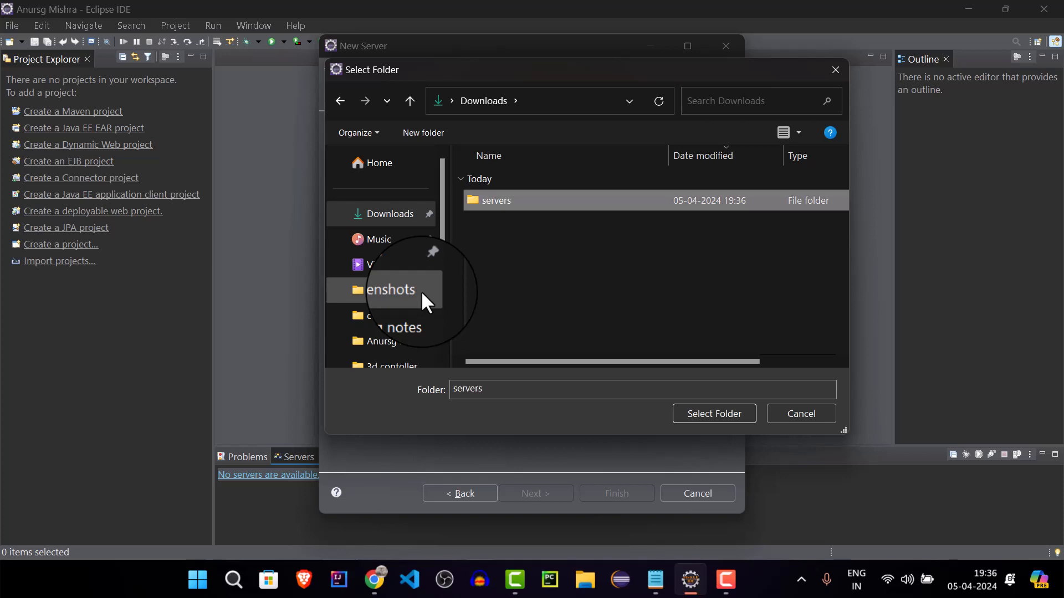
double_click(560, 208)
left_click(704, 414)
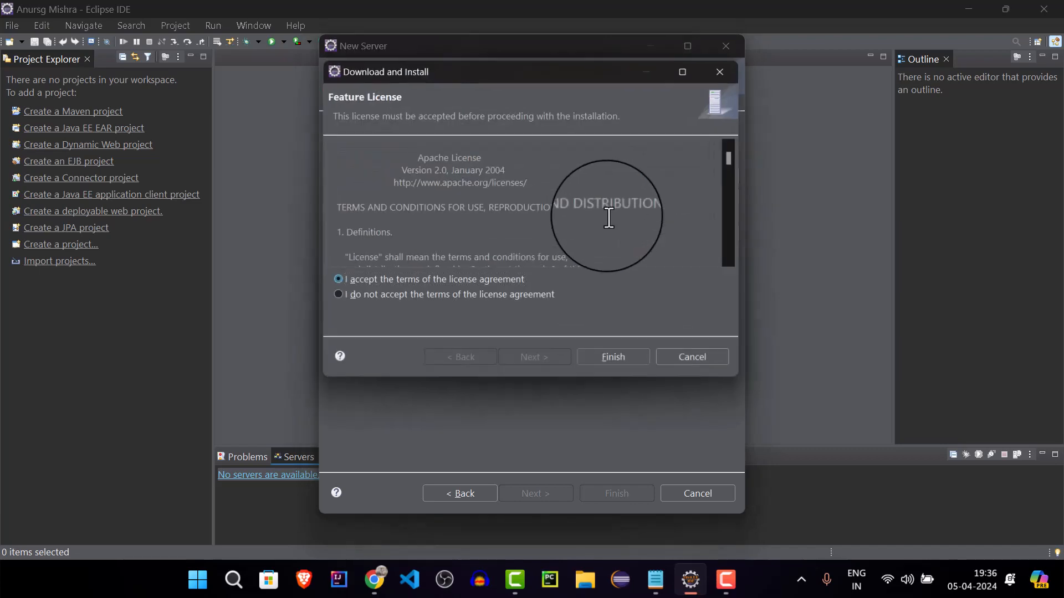
Read through the Apache License for the Tomcat download and accept its terms to proceed with the installation
scroll(609, 212, "down", 5)
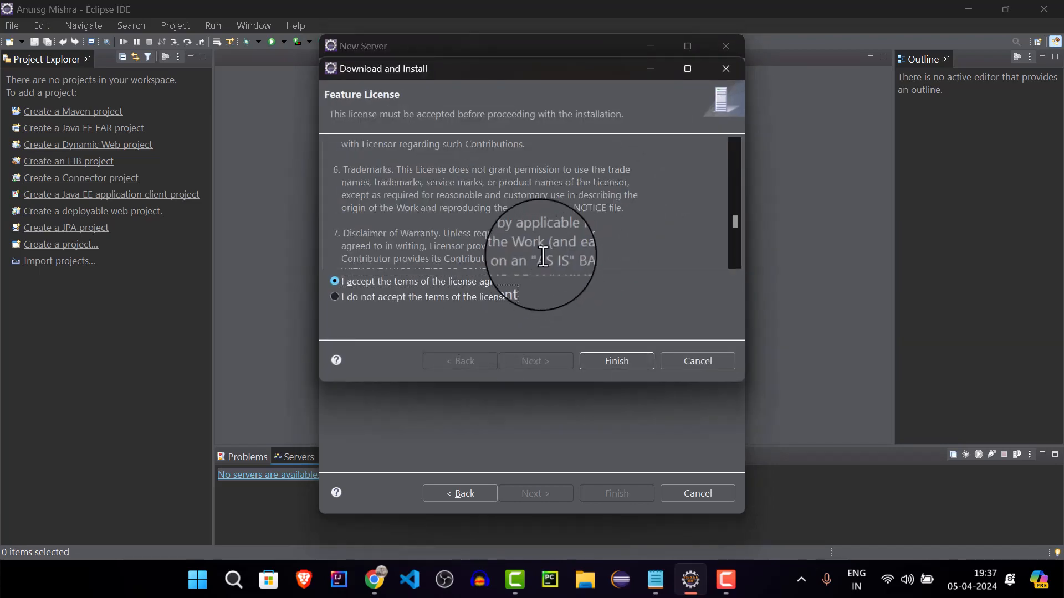
scroll(542, 238, "down", 5)
scroll(556, 245, "up", 2)
scroll(555, 245, "up", 3)
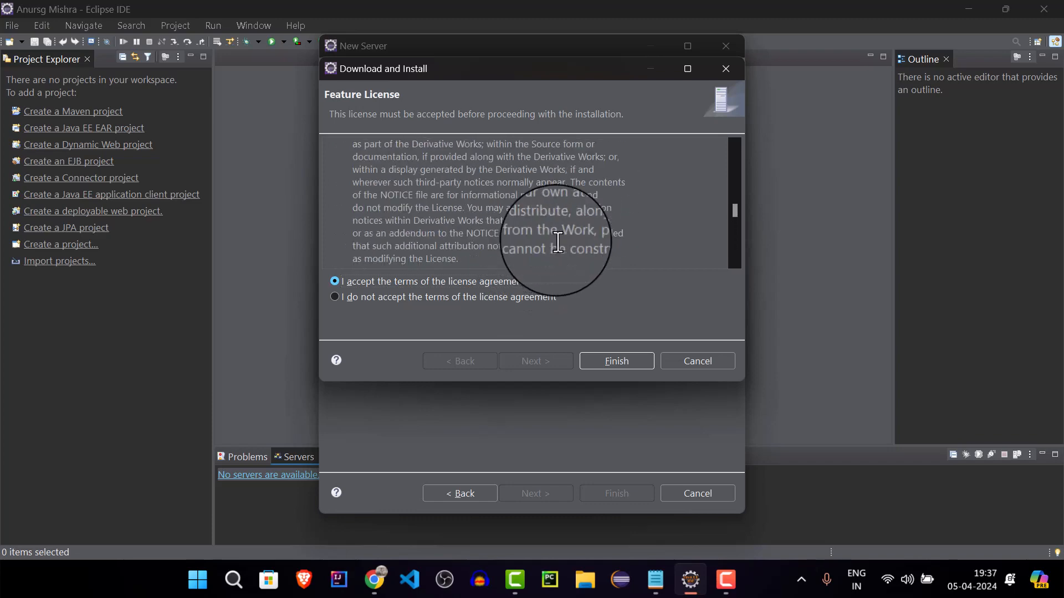
scroll(560, 245, "down", 5)
scroll(562, 243, "down", 4)
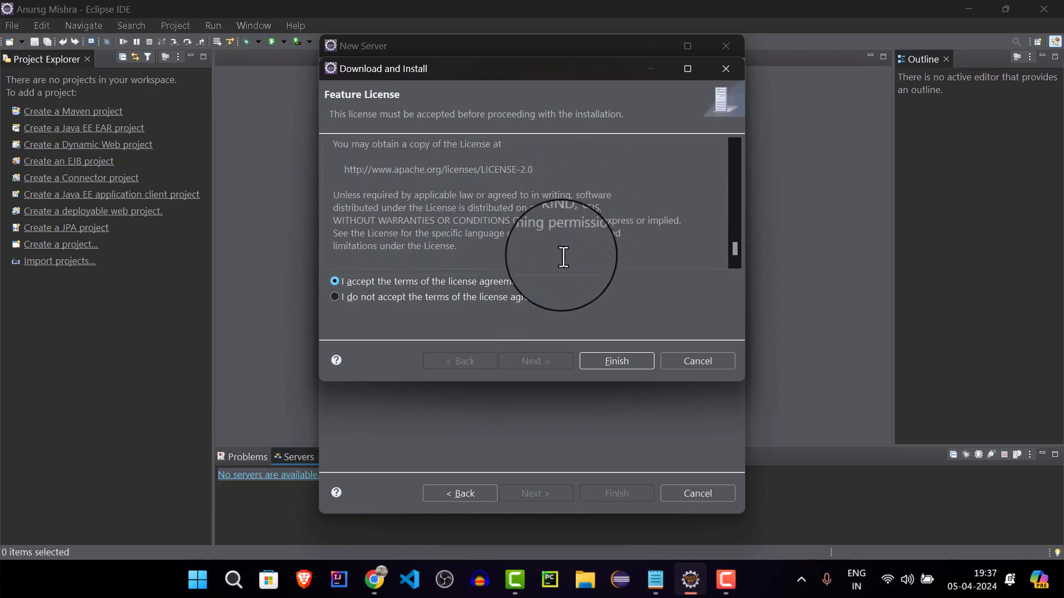
scroll(563, 252, "up", 6)
scroll(563, 252, "up", 3)
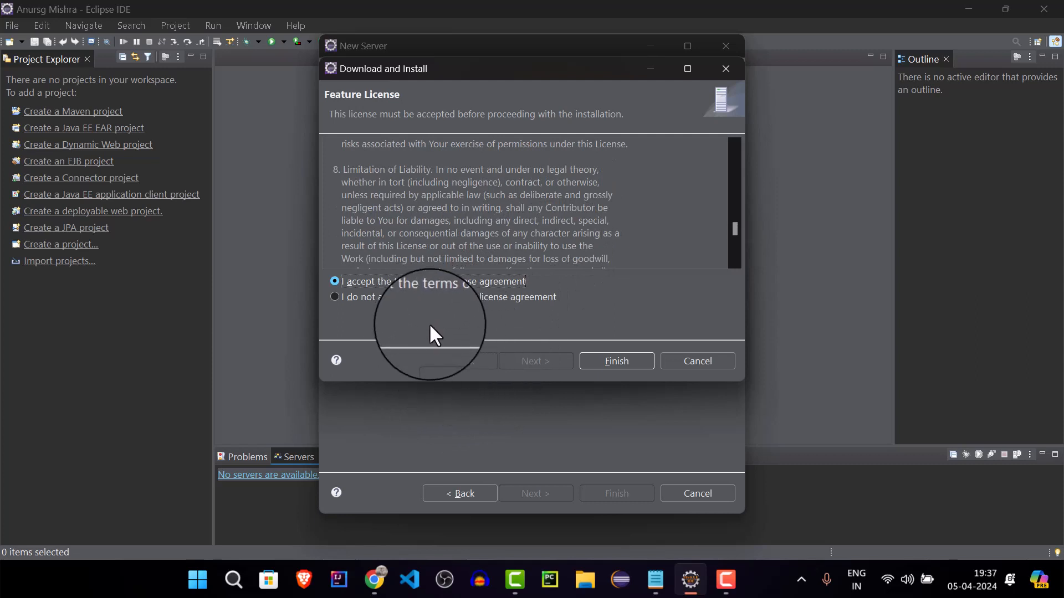
left_click(443, 297)
left_click(440, 280)
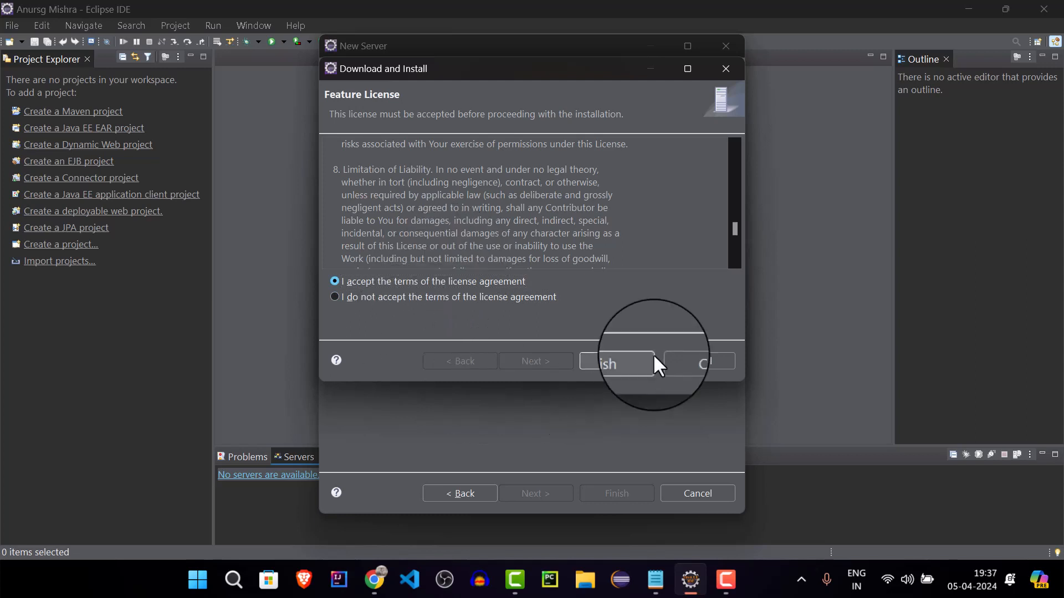
left_click(617, 363)
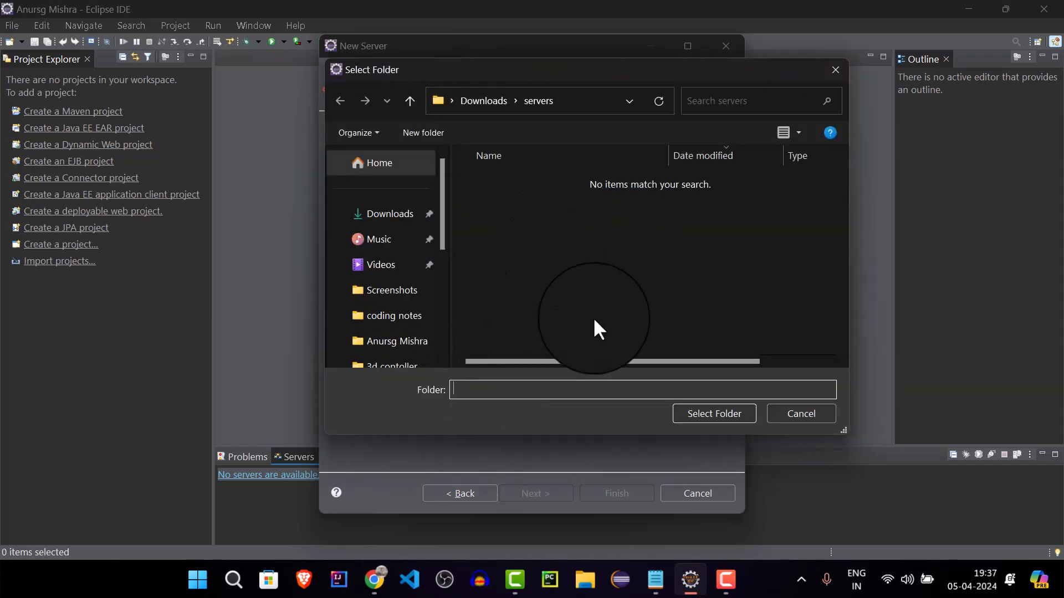
Install Tomcat into the servers folder in Downloads and finish creating the server without adding any resources
left_click_drag(698, 67, 560, 136)
left_click(266, 281)
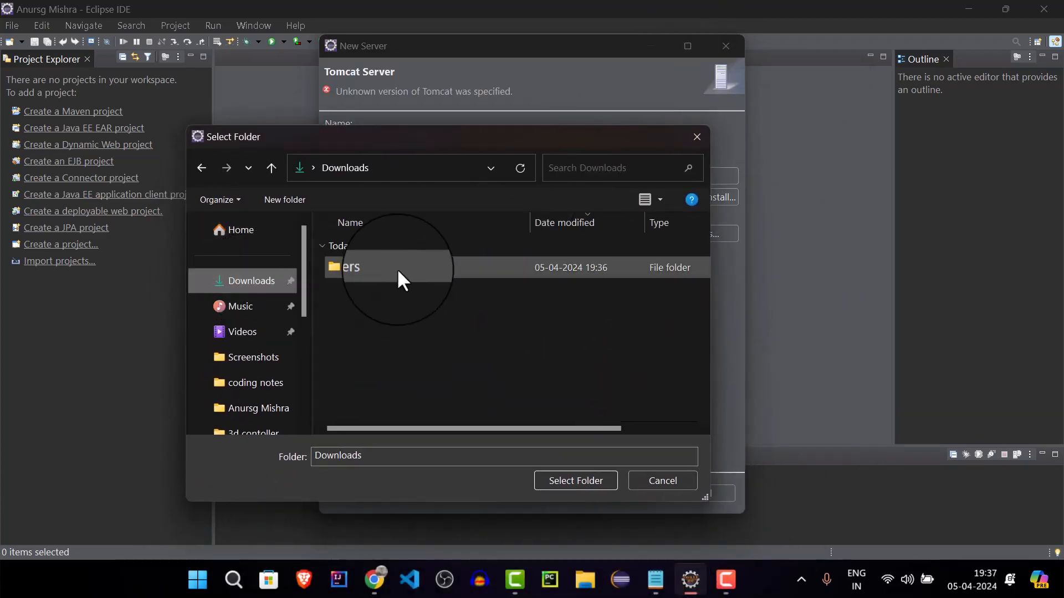
double_click(406, 269)
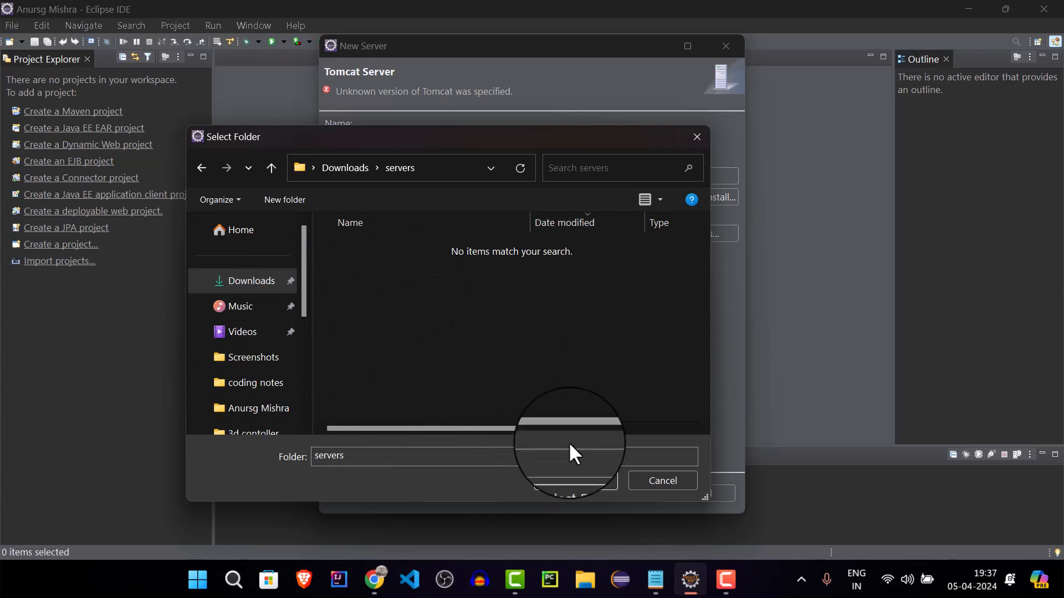
left_click(582, 482)
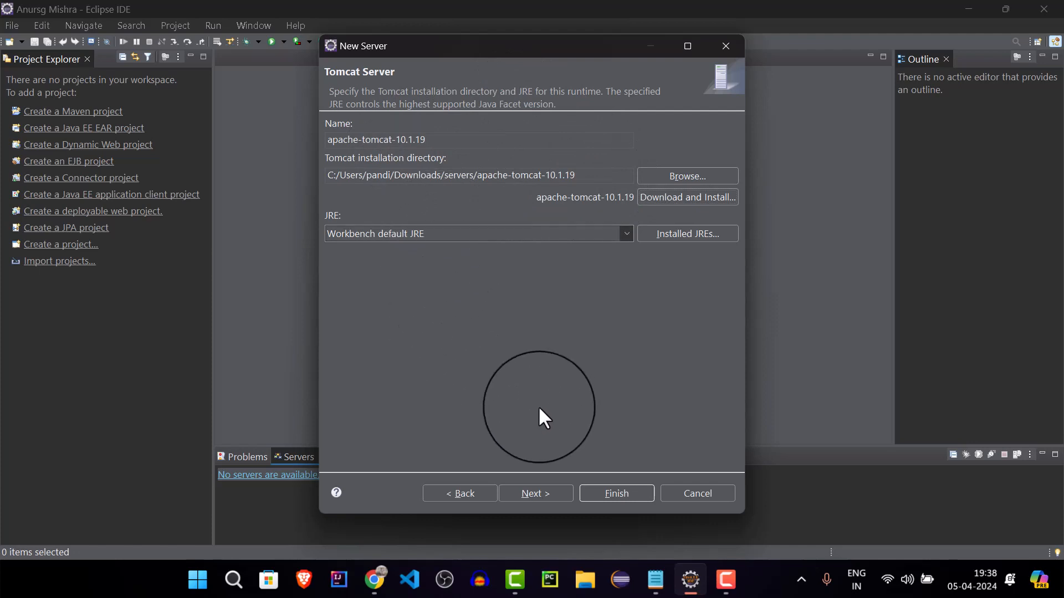
left_click(533, 494)
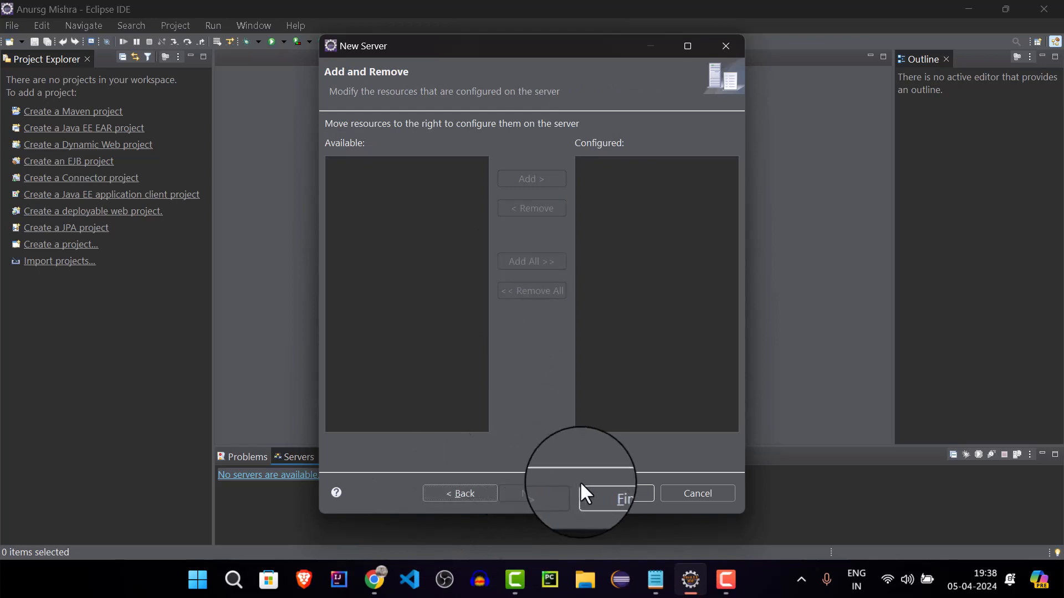
left_click(618, 499)
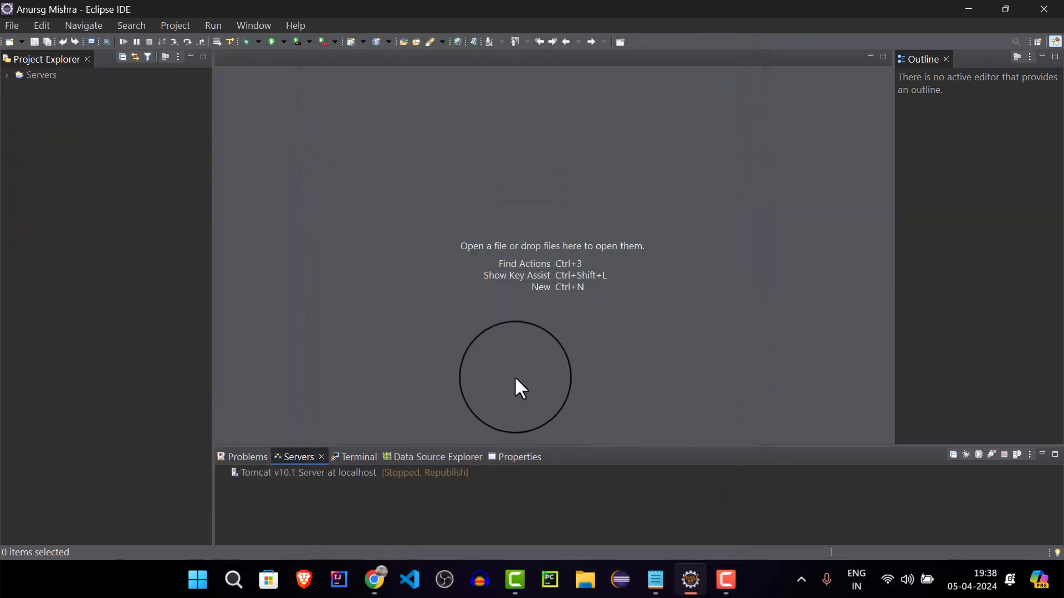
Start the Tomcat v10.1 server at localhost from the Servers view
left_click(317, 477)
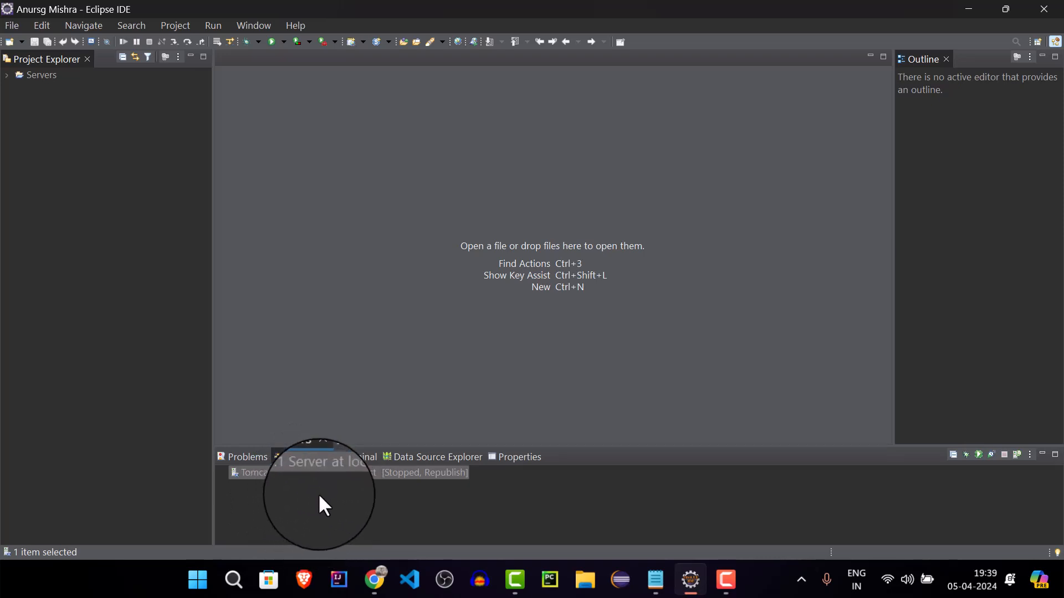
right_click(294, 473)
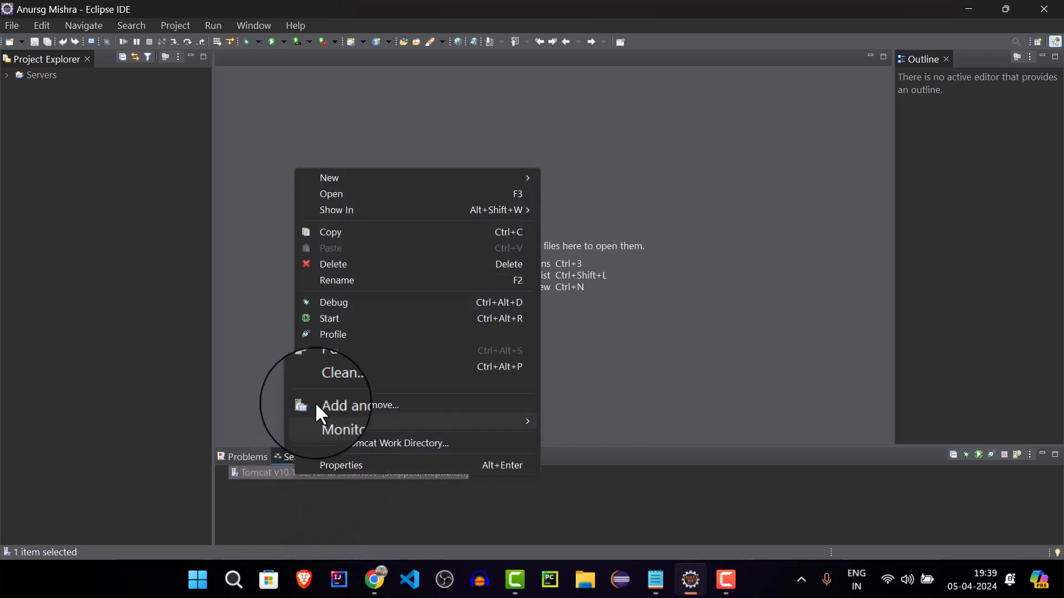
left_click(400, 322)
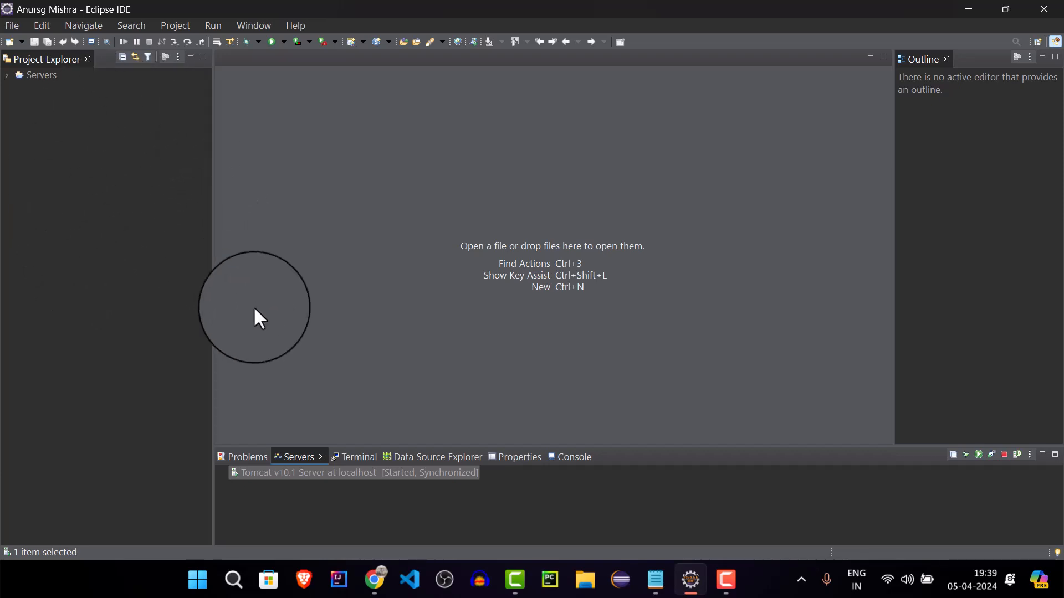
Start a new Dynamic Web Project and move its setup window aside
left_click(8, 26)
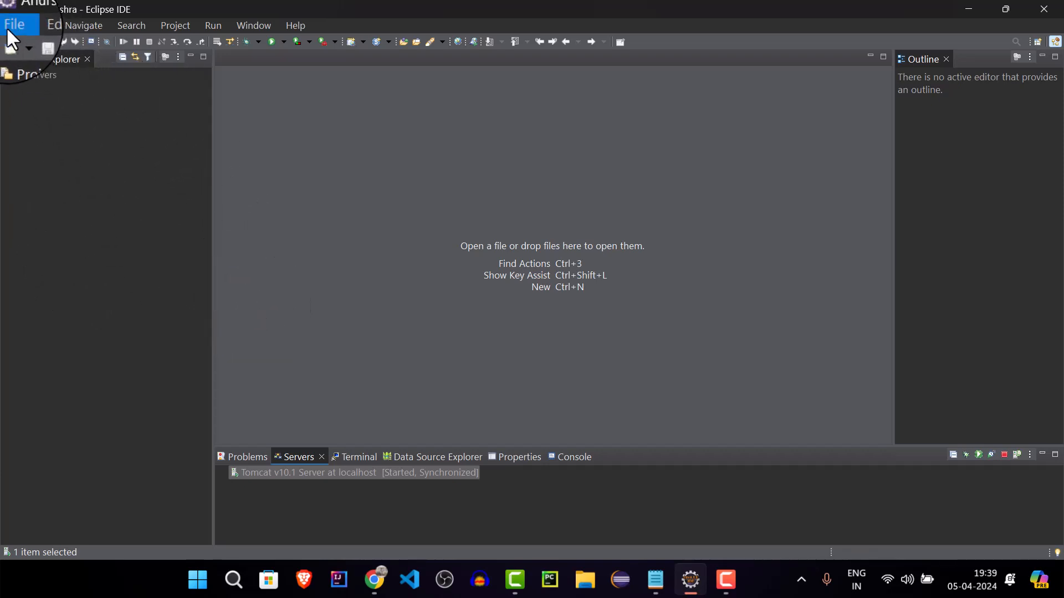
mouse_move(72, 45)
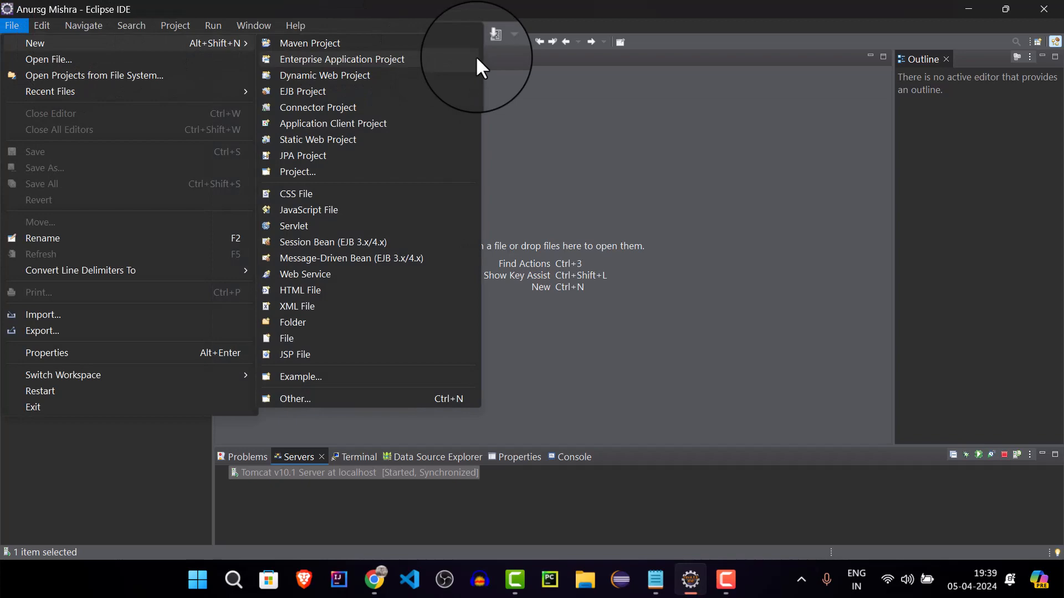
left_click(403, 76)
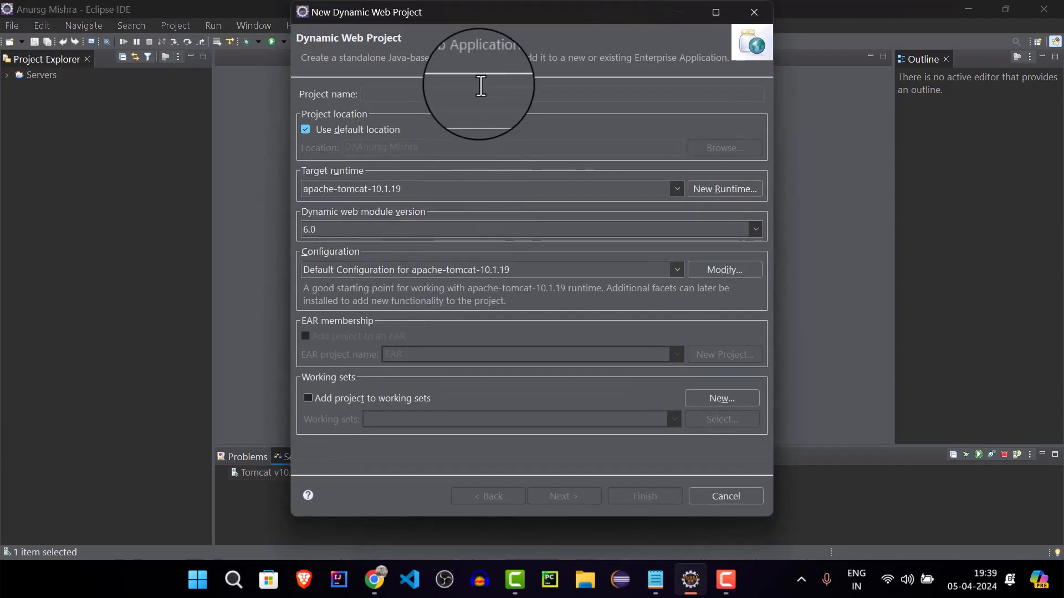
left_click_drag(498, 19, 240, 85)
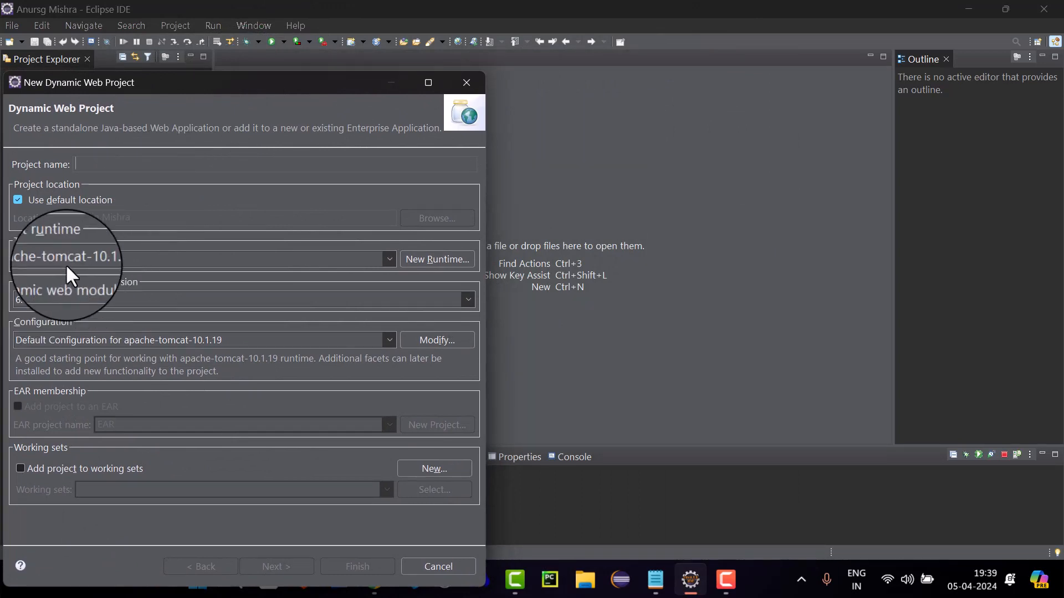
Select apache-tomcat-10.1.19 as the project's target runtime and keep the default configuration for that runtime
left_click(172, 258)
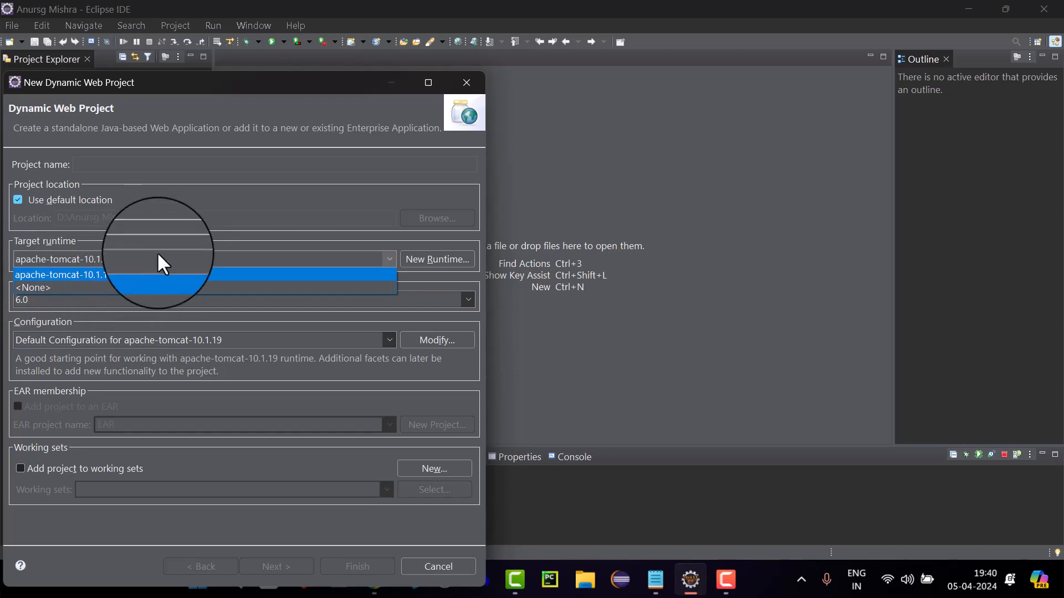
left_click(199, 251)
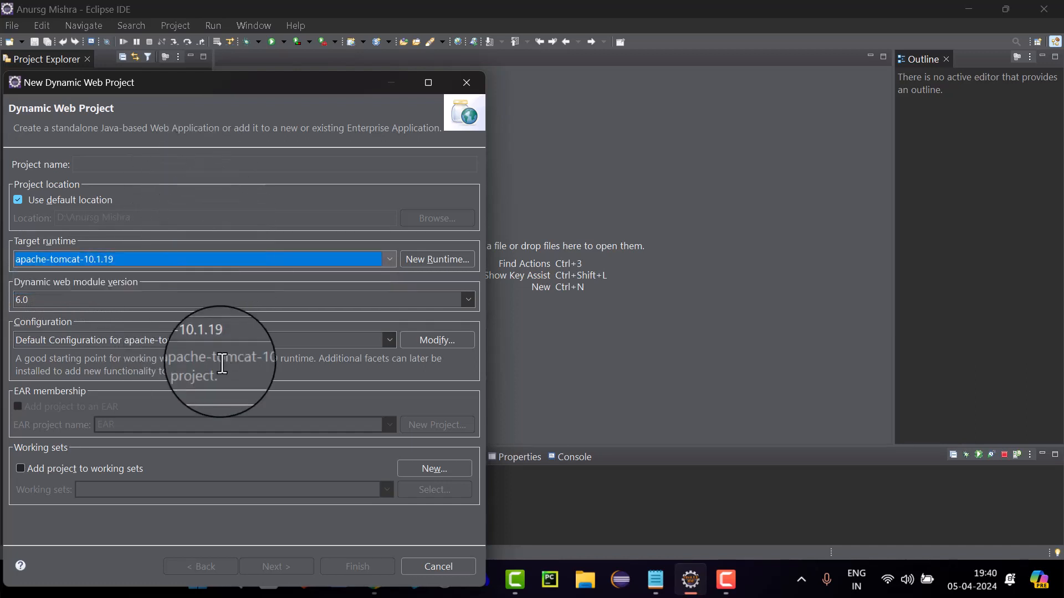
left_click(212, 256)
left_click(157, 271)
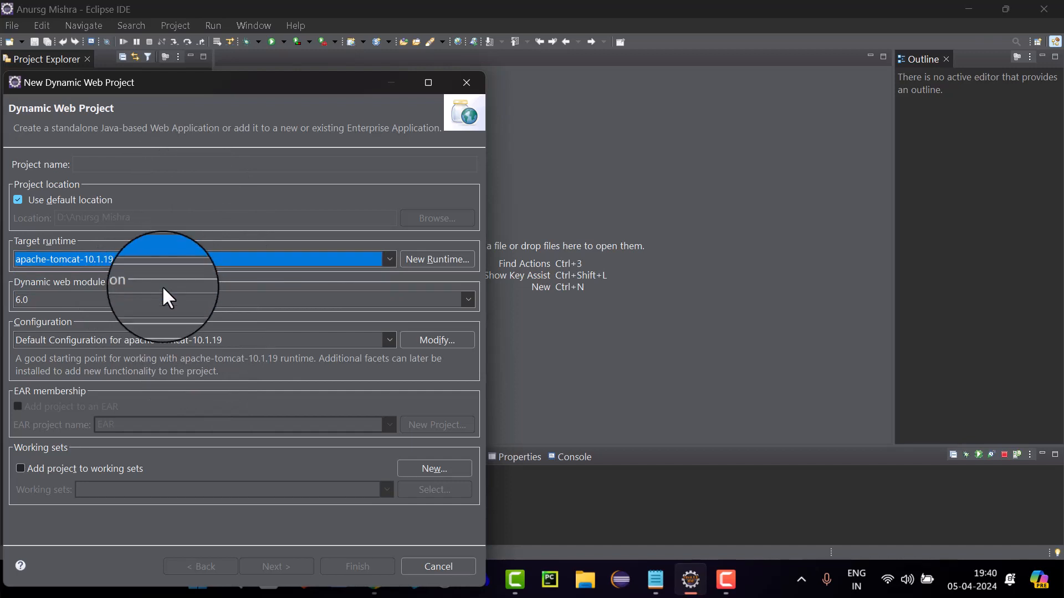
left_click(171, 260)
left_click(173, 273)
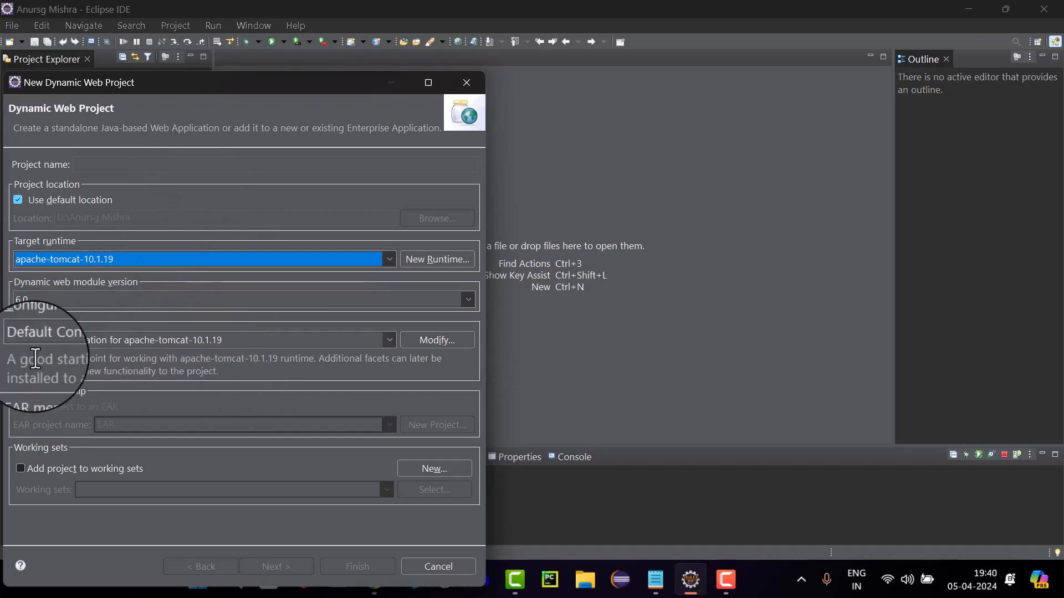
left_click(388, 344)
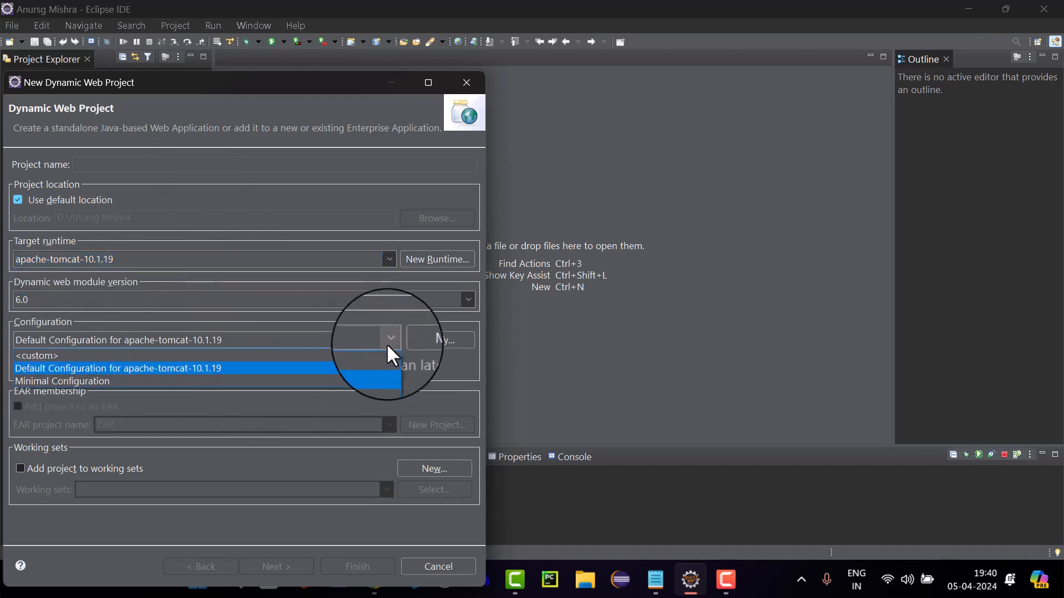
left_click(387, 344)
left_click(178, 259)
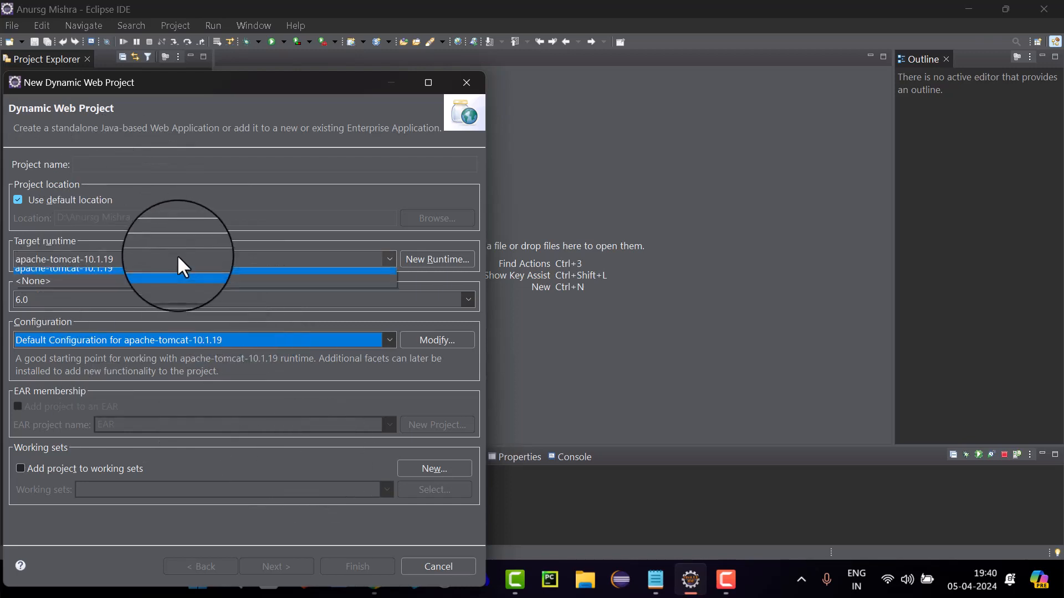
left_click(194, 274)
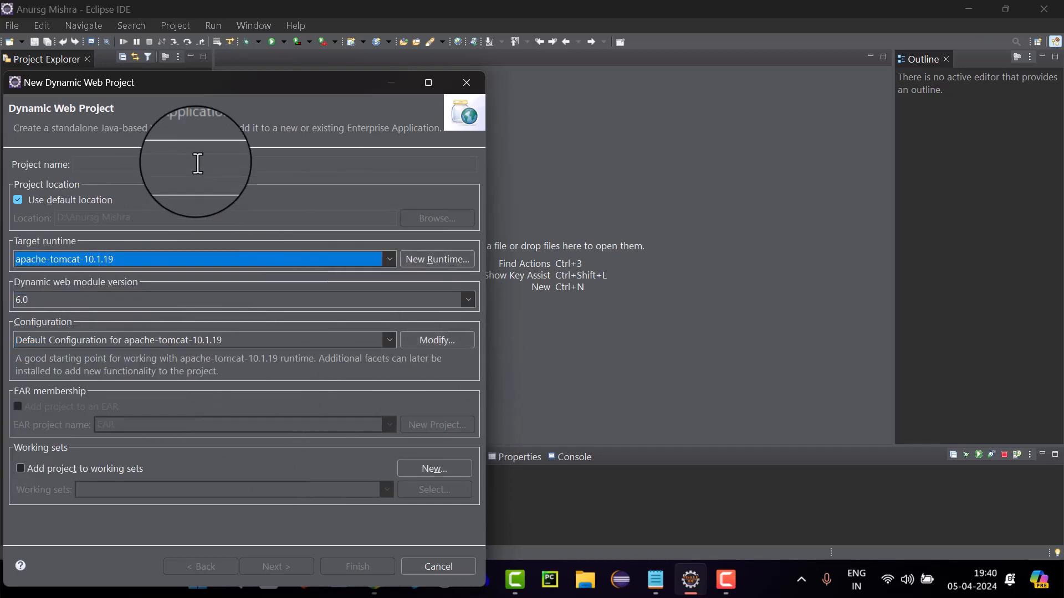
Name the project webproject, create it, and expand it in the Project Explorer
left_click(216, 166)
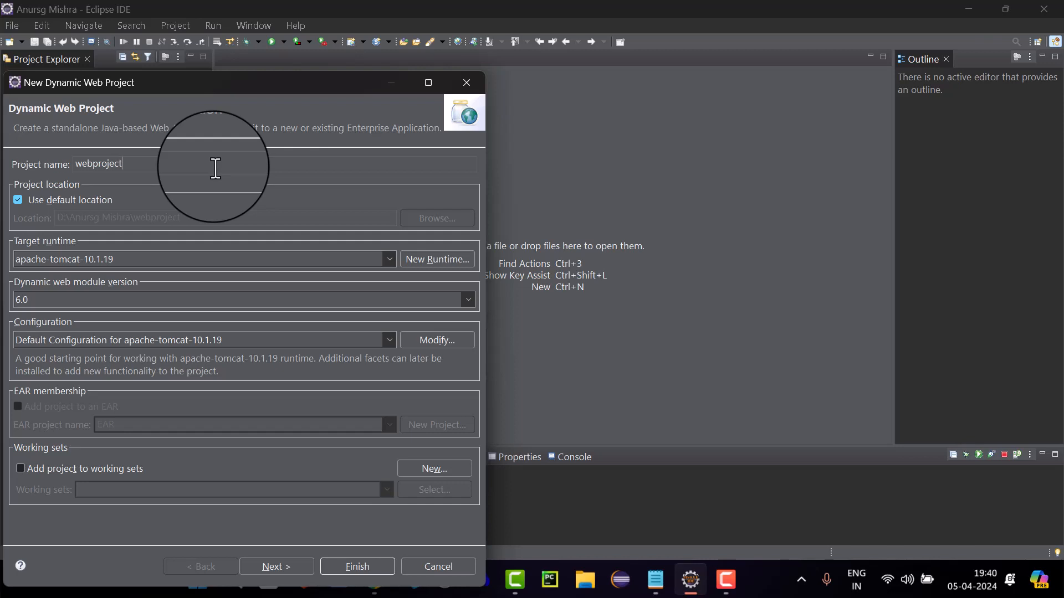
key("Return")
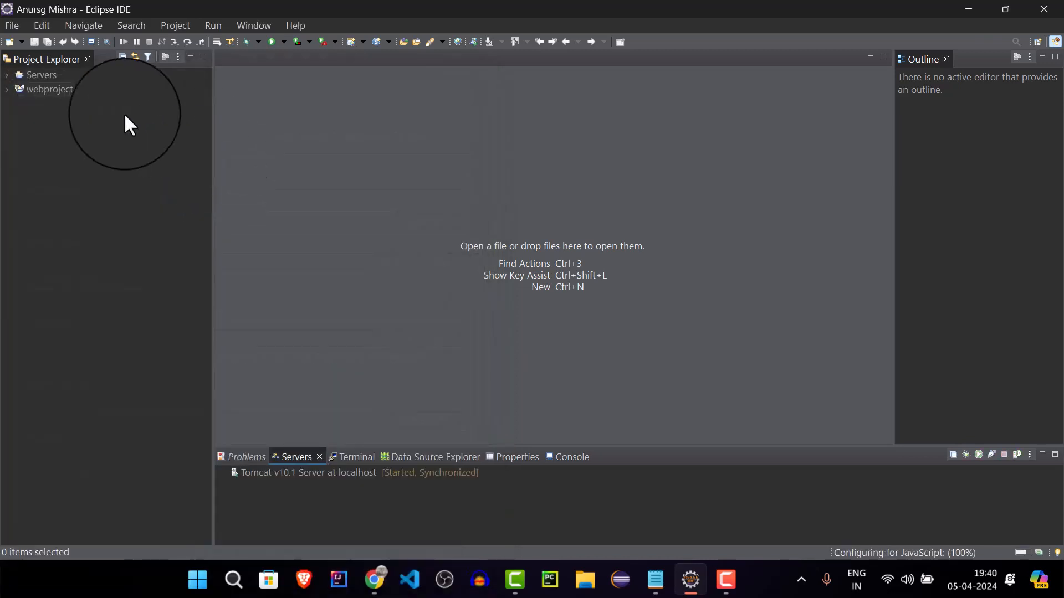
double_click(41, 89)
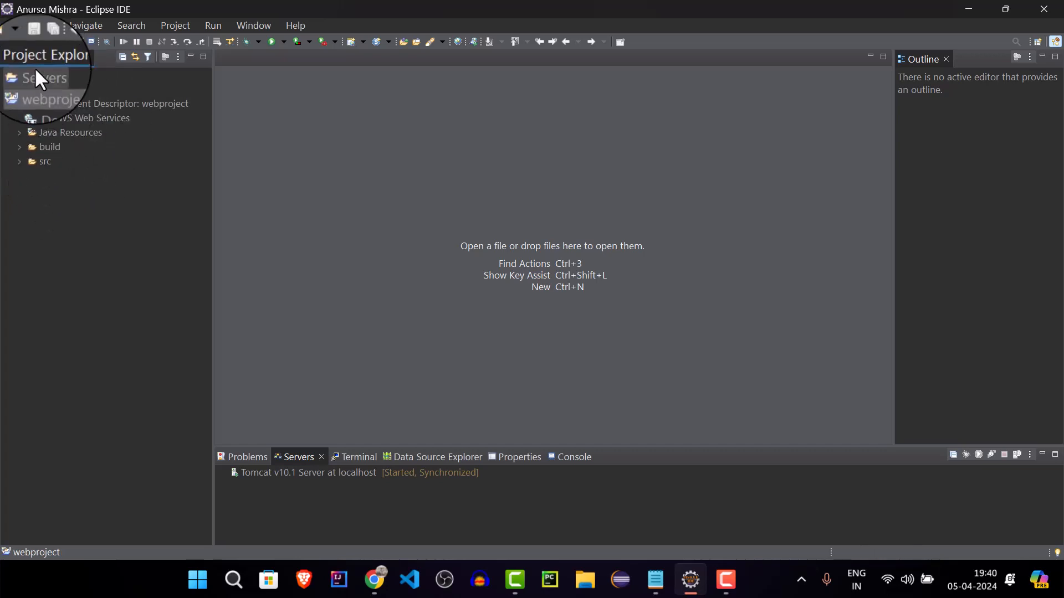
Create a new HTML file named index.html in webproject's src/main/webapp folder
right_click(54, 89)
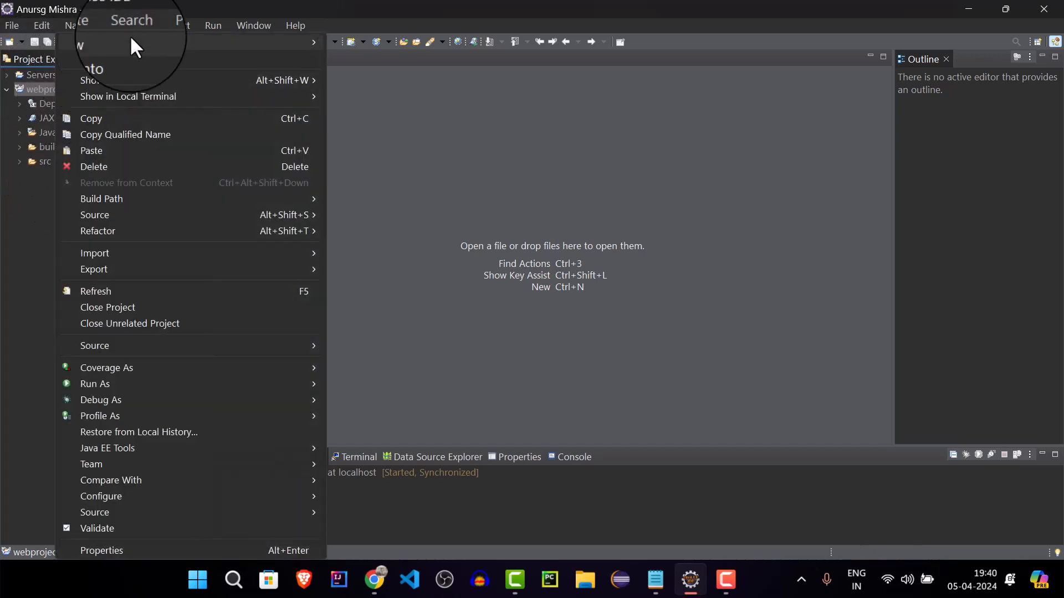
mouse_move(306, 42)
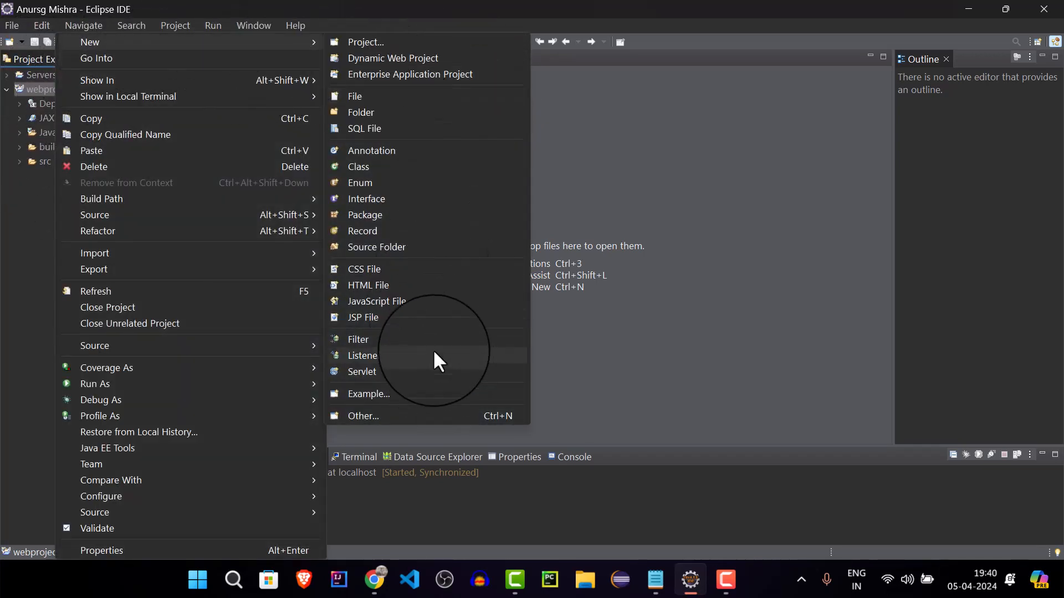
left_click(431, 283)
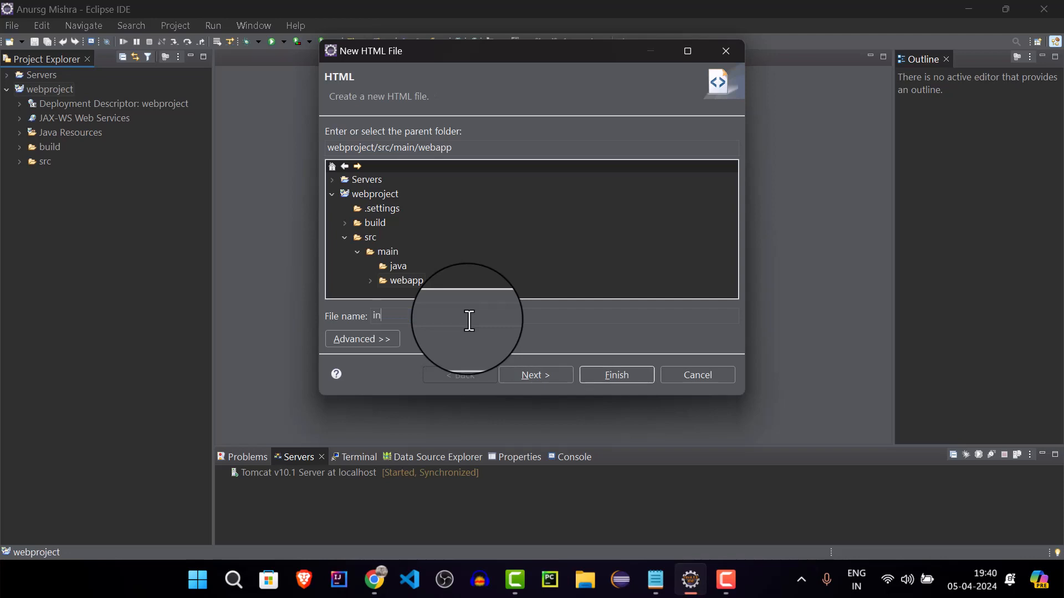
type("index.")
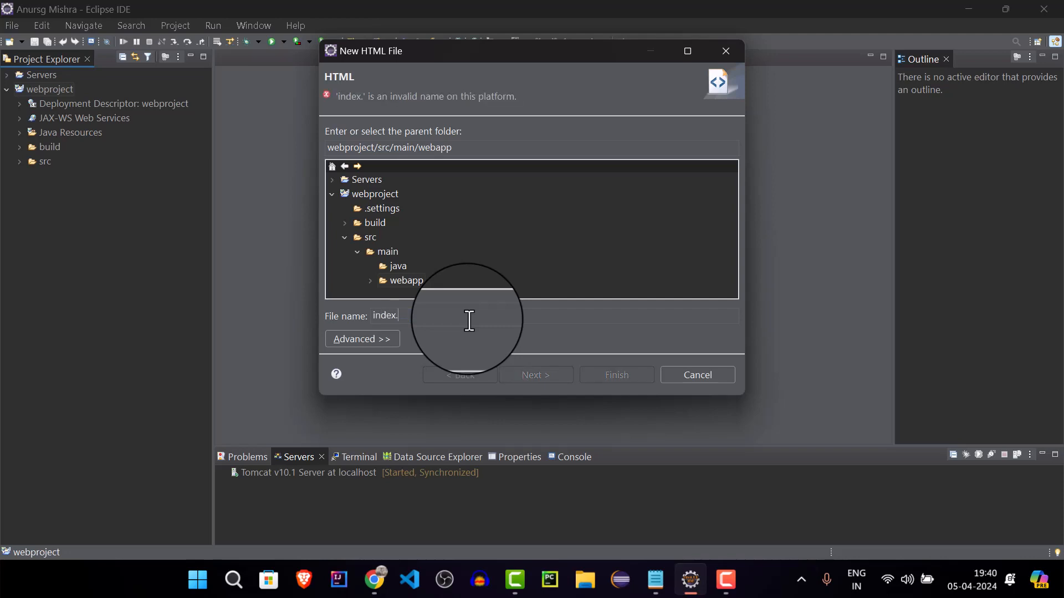
type("htm")
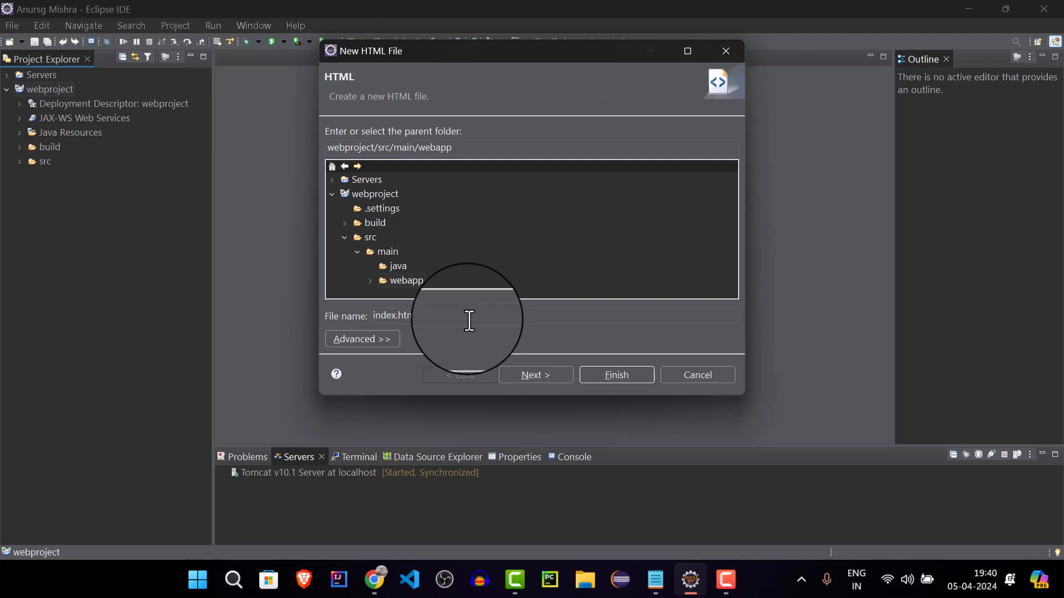
key("Return")
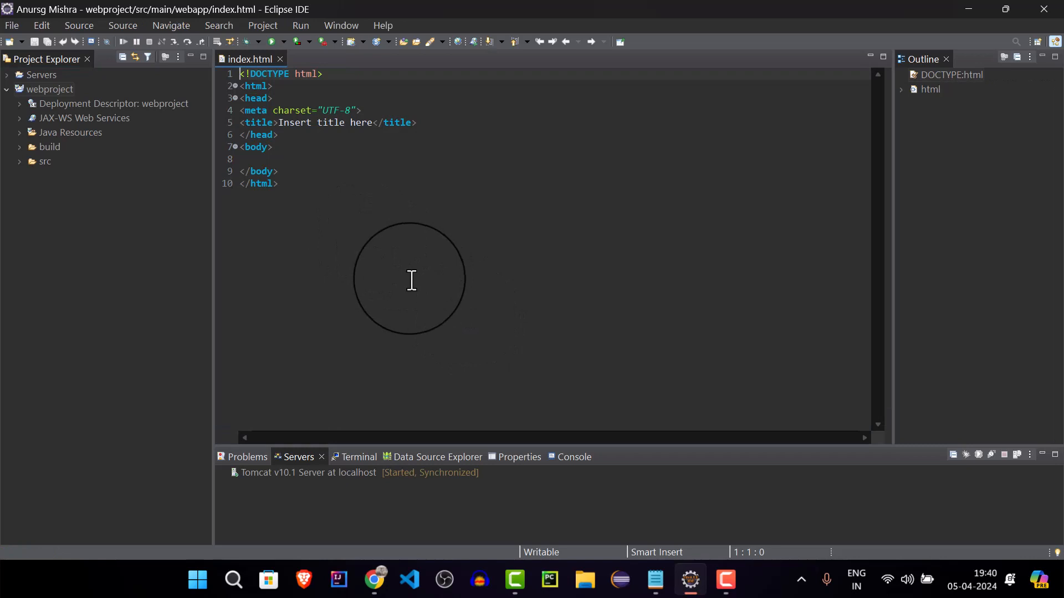
Add an h1 heading reading "hello beast" inside the body of index.html and save the file
key("ctrl+equal")
key("ctrl+equal")
key("ctrl+equal")
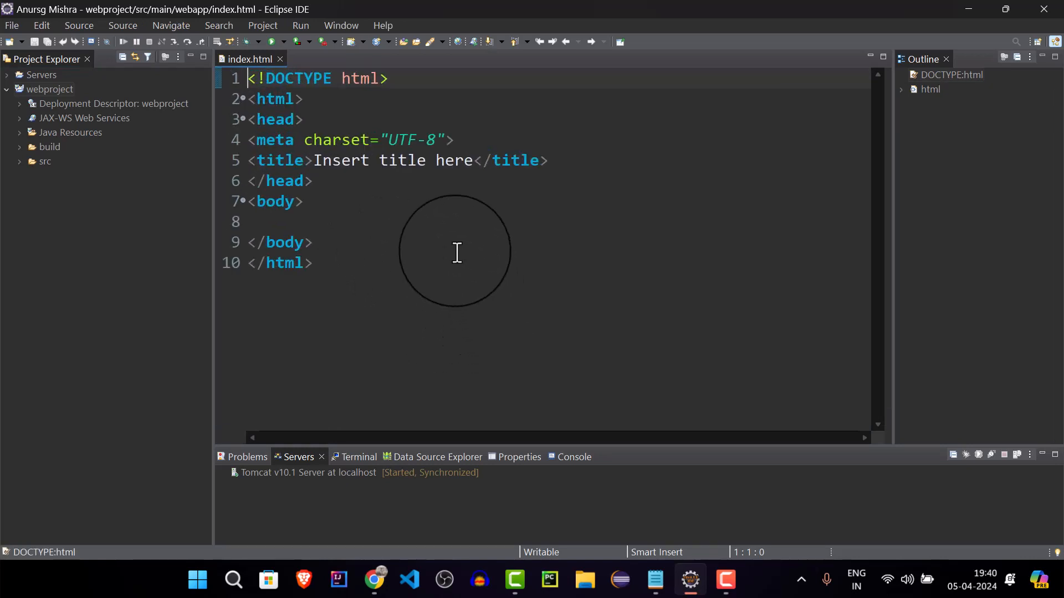
left_click(433, 222)
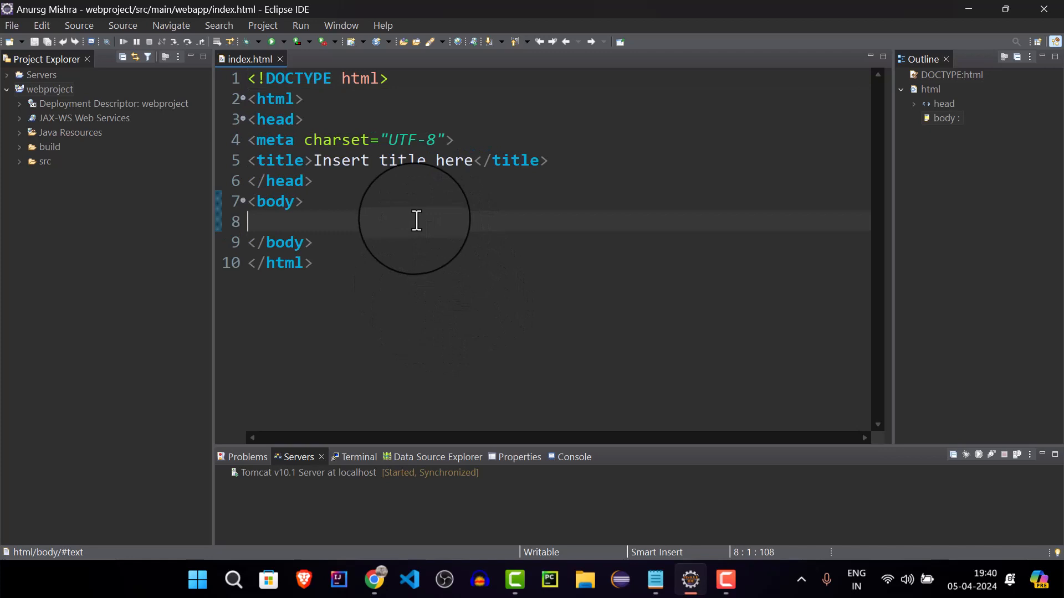
key("Tab")
type("<")
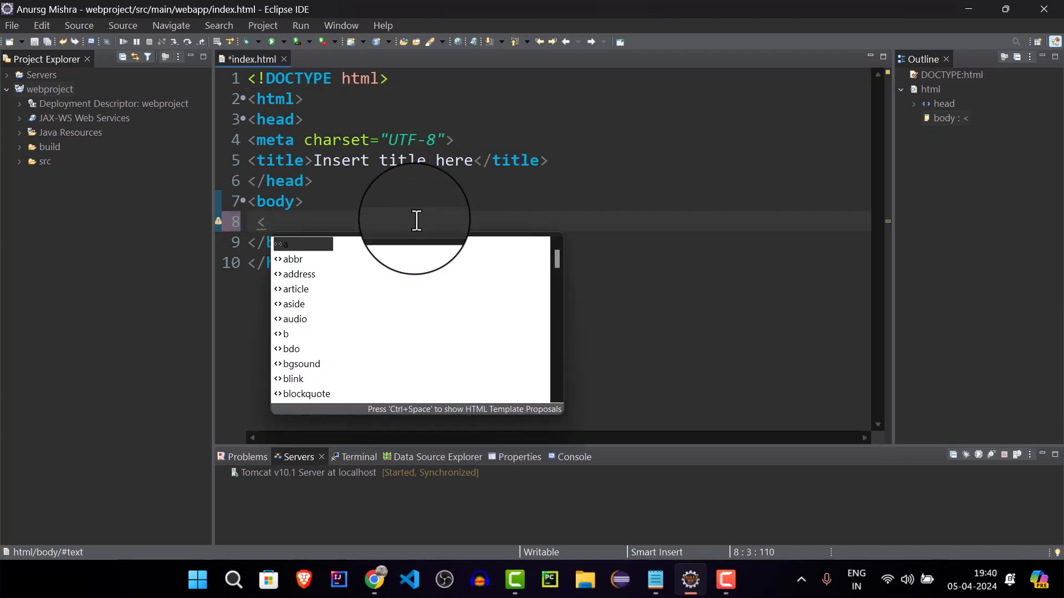
type("h1> hello")
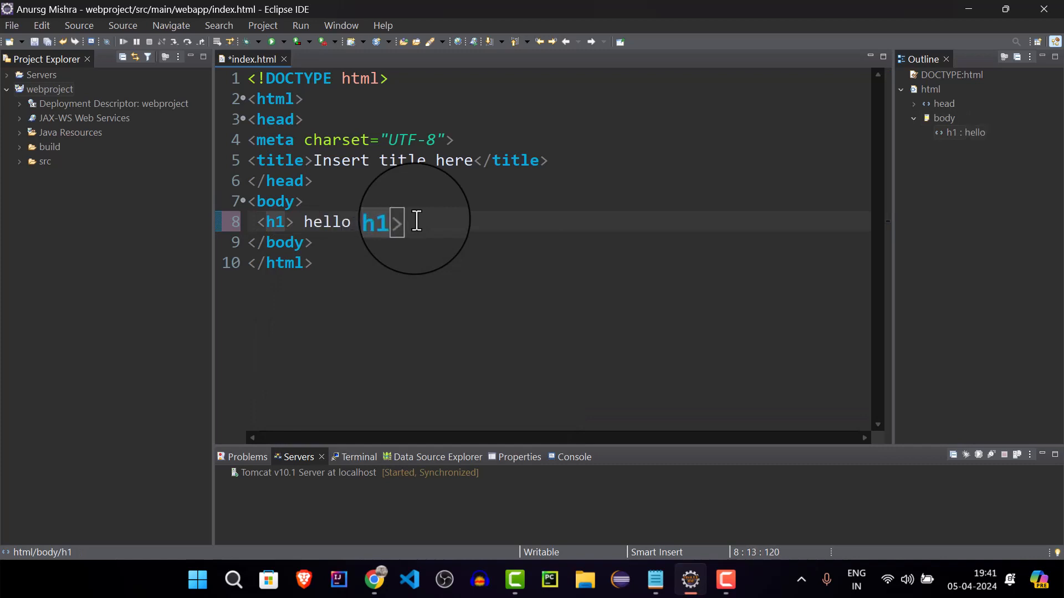
type("t")
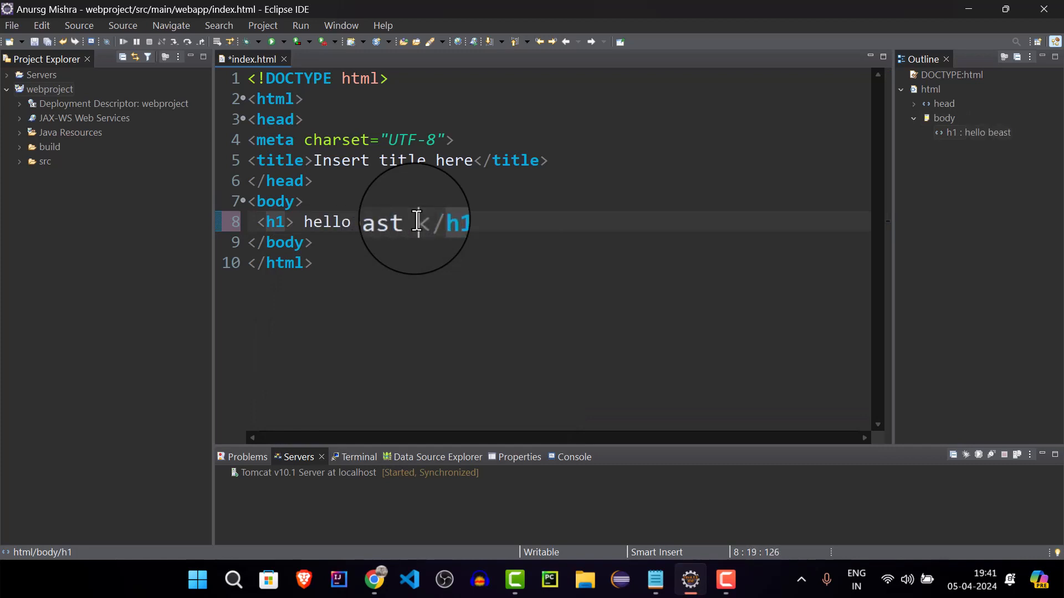
left_click(482, 312)
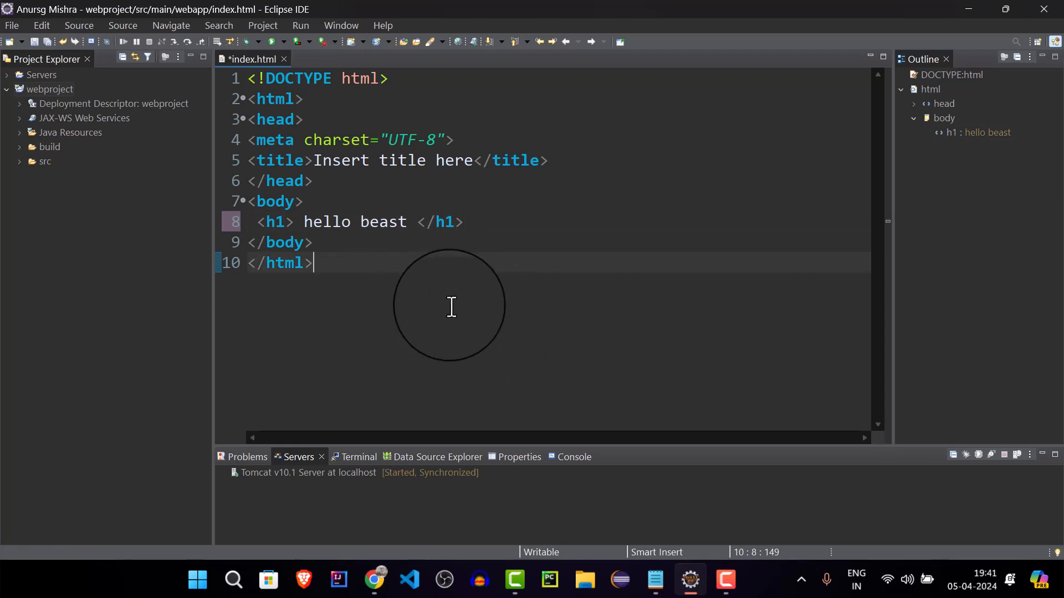
key("ctrl+s")
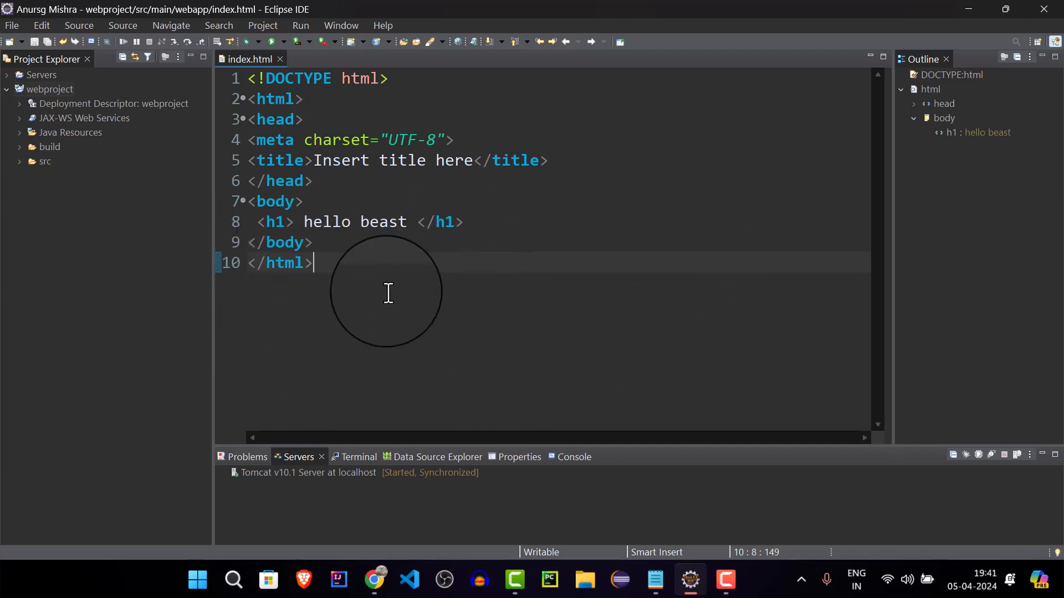
Run index.html on the existing Tomcat v10.1 Server at localhost, allowing the server to restart
right_click(389, 293)
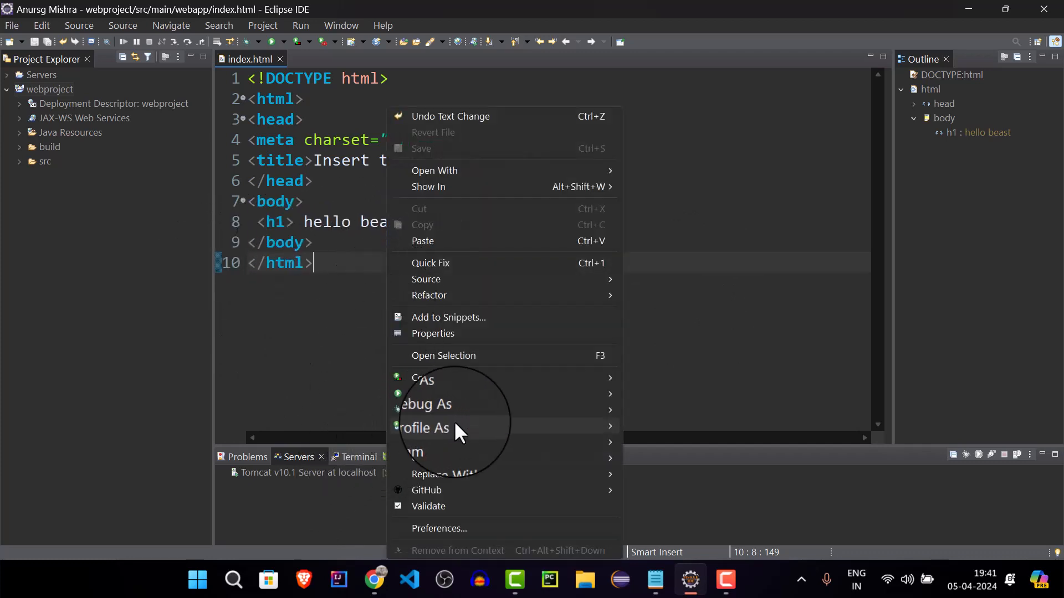
mouse_move(494, 396)
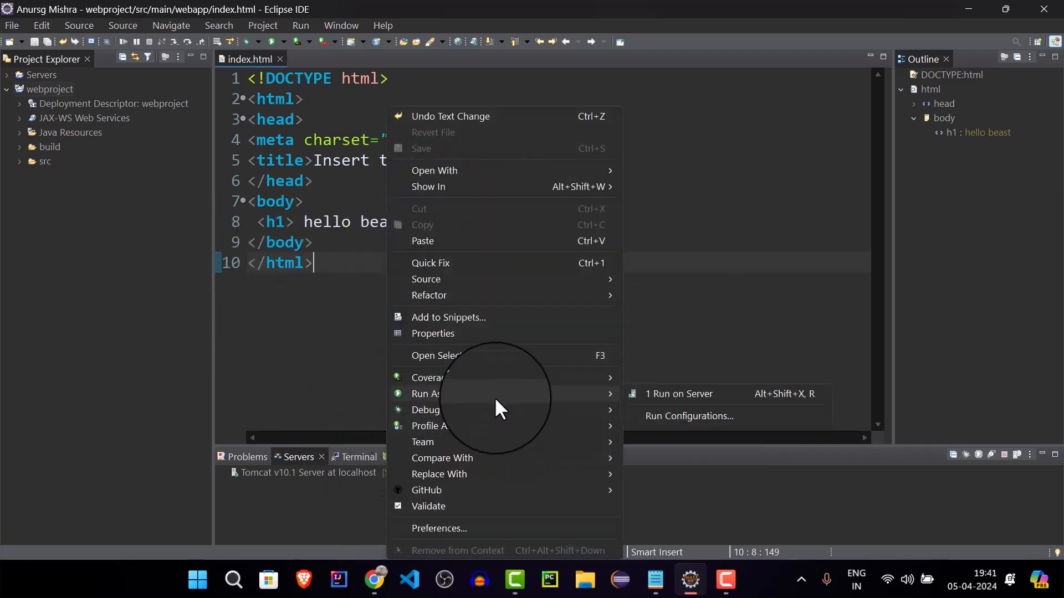
left_click(706, 398)
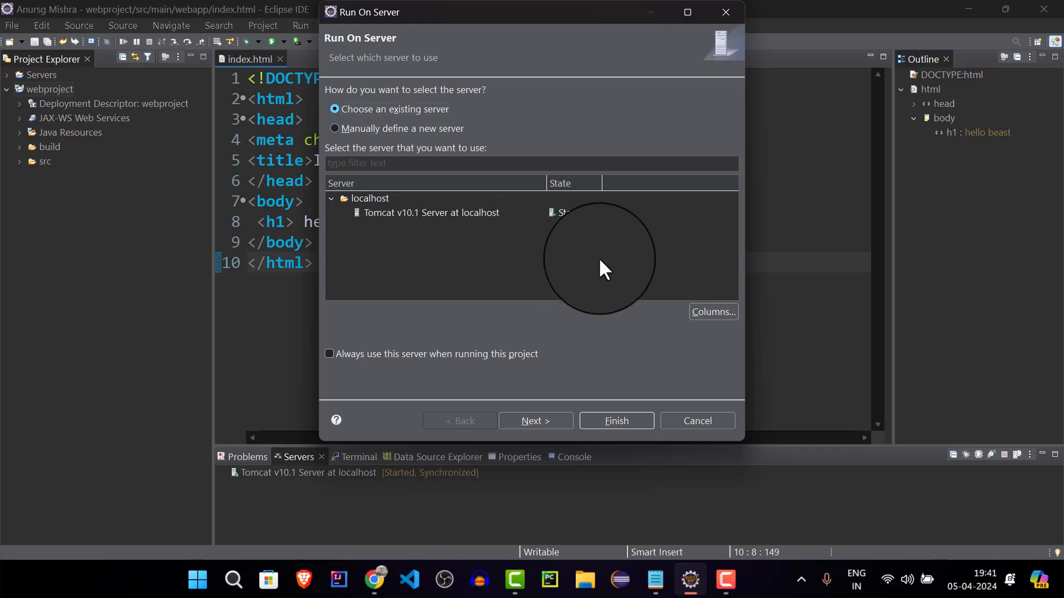
left_click(468, 215)
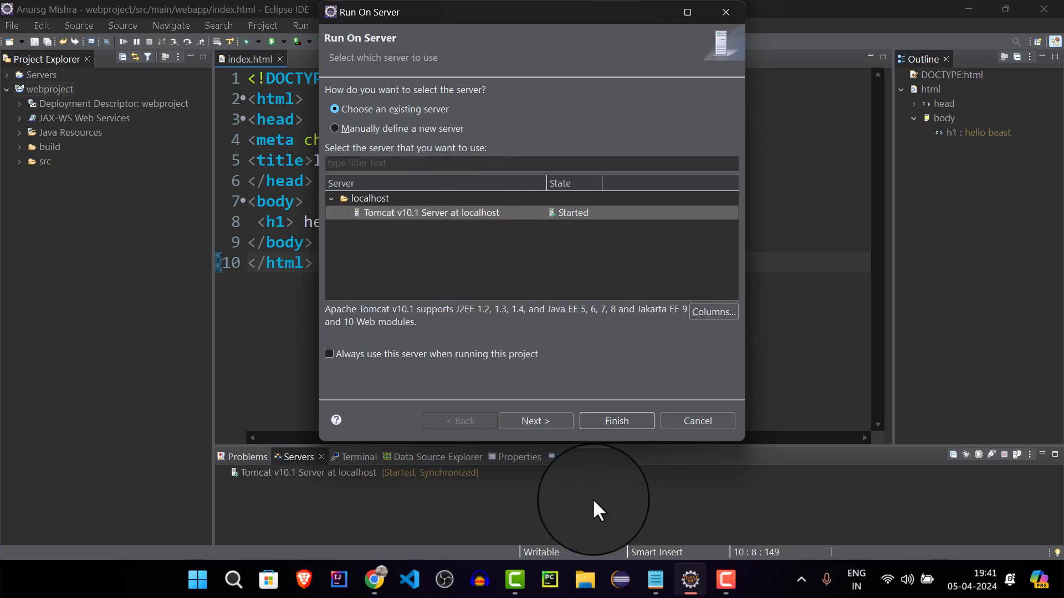
left_click(523, 424)
left_click(590, 423)
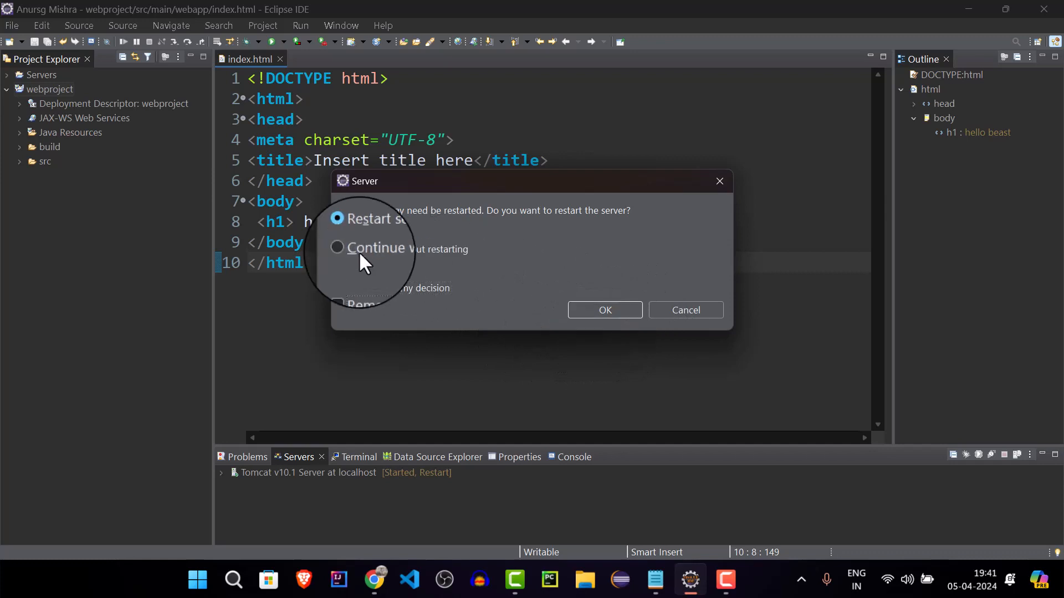
left_click(604, 311)
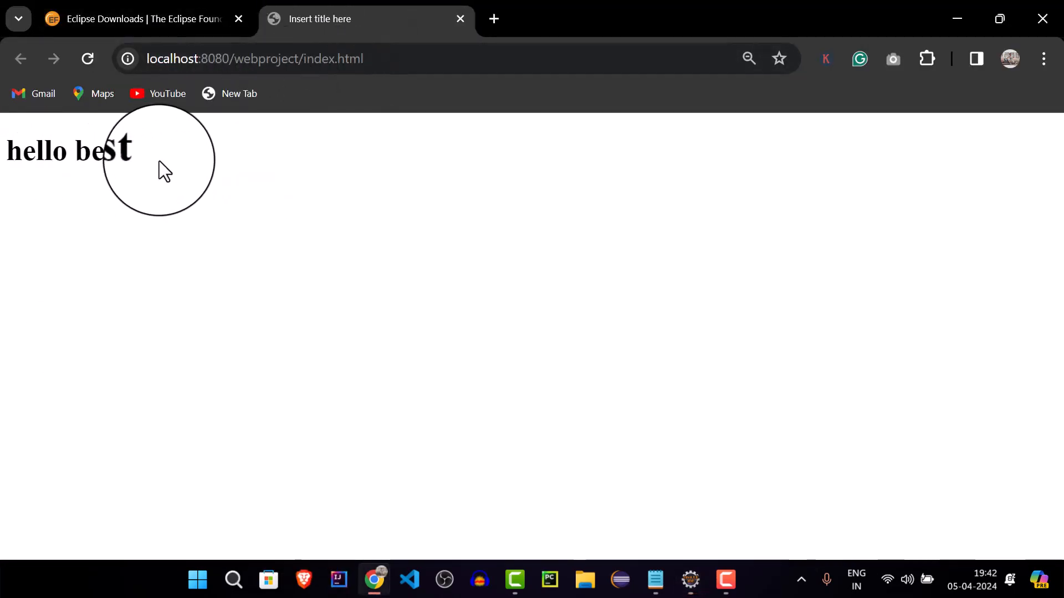
Examine the served page's heading and the port in its address in the browser, and switch back to Eclipse
left_click_drag(159, 160, 1, 162)
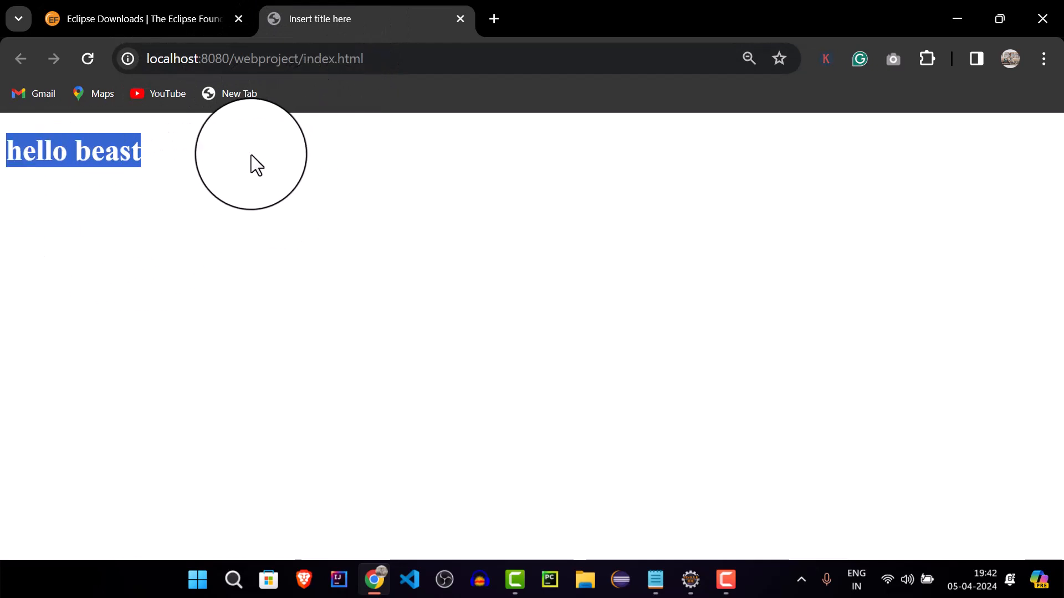
left_click(229, 61)
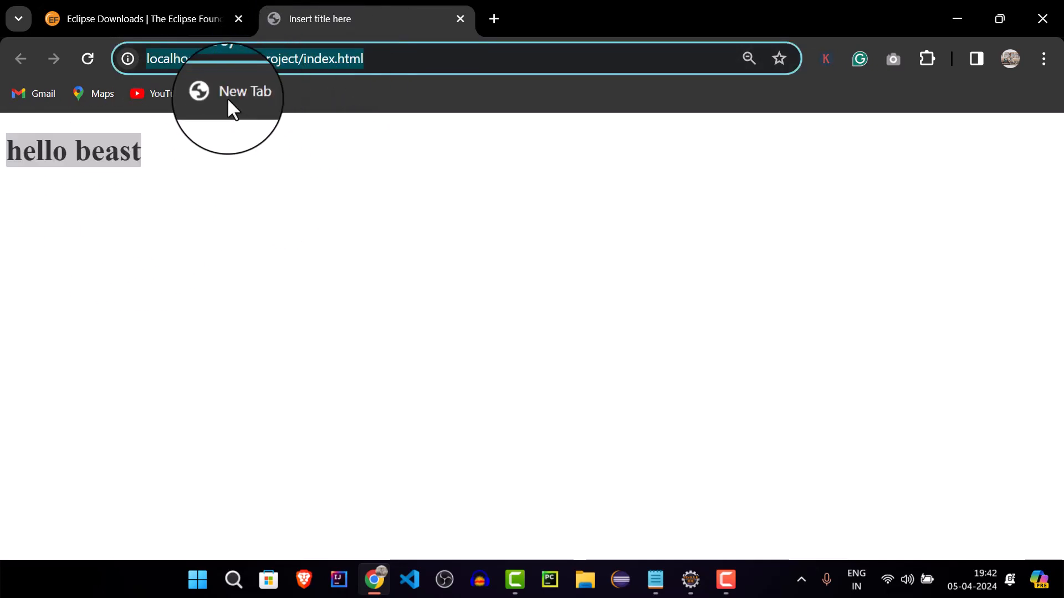
double_click(217, 55)
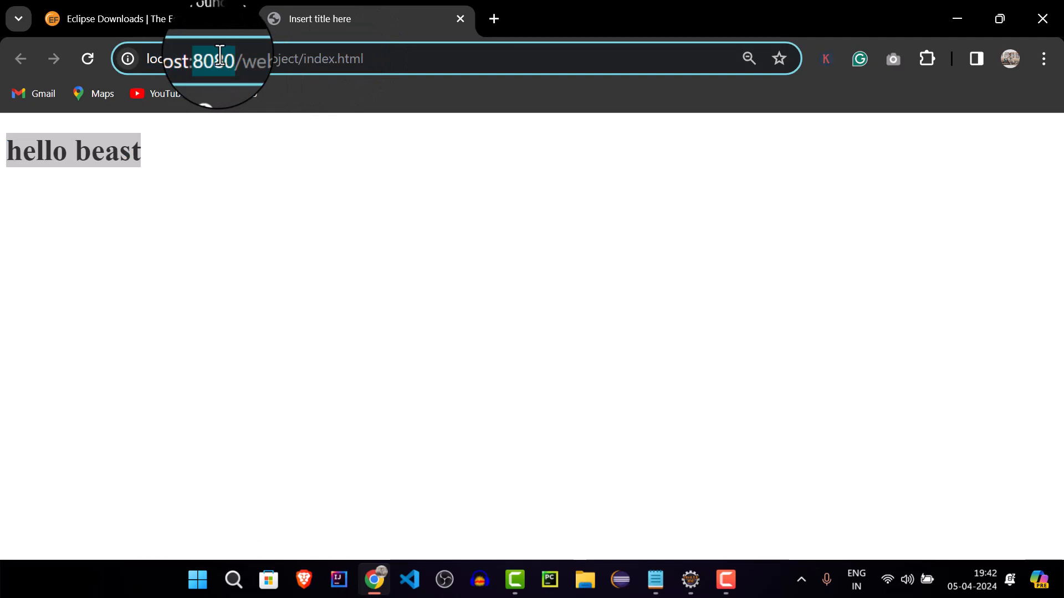
left_click(218, 160)
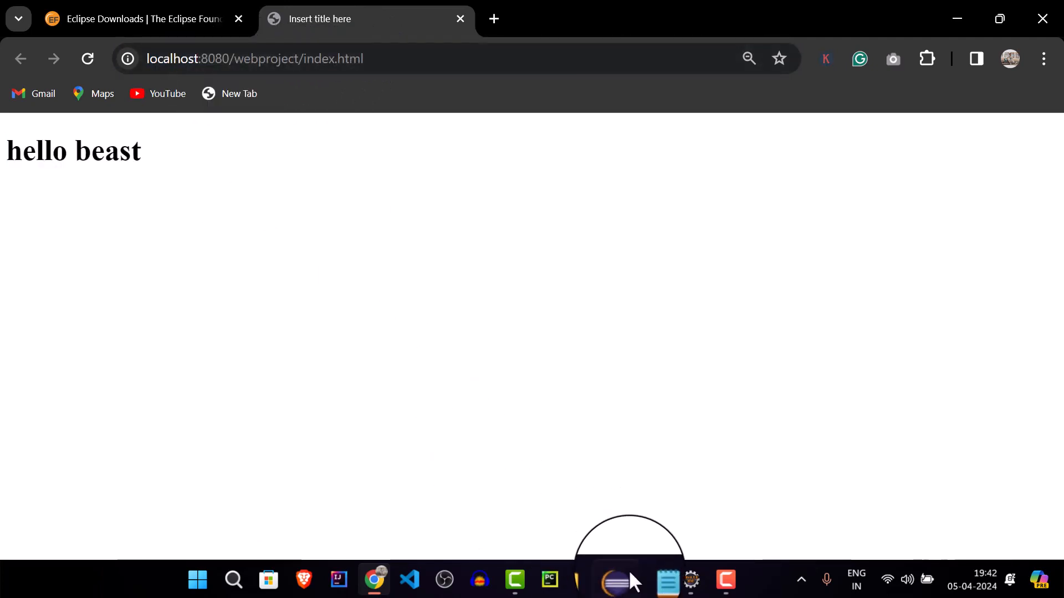
left_click(690, 579)
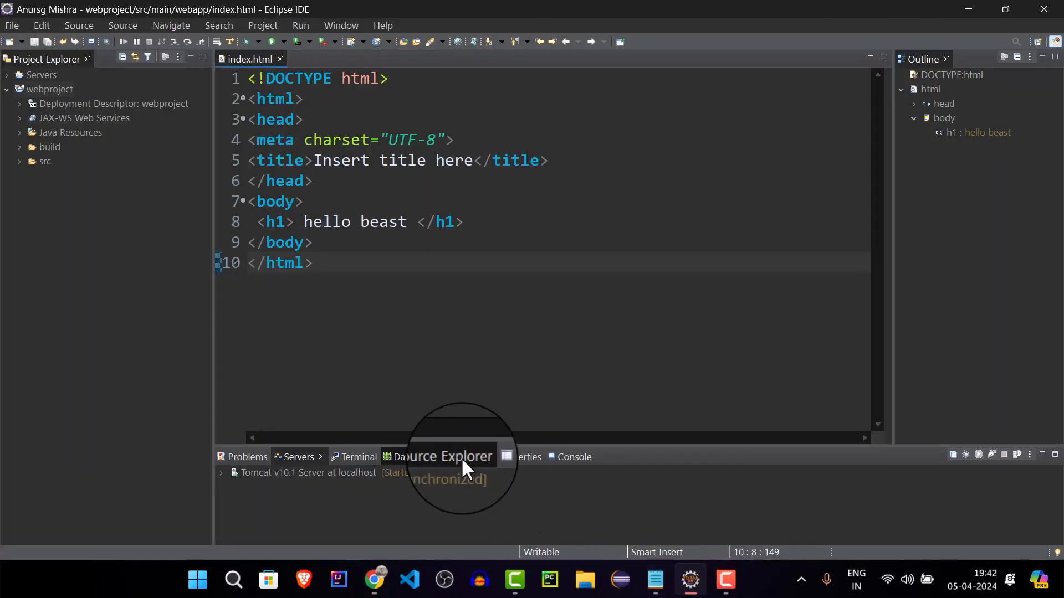